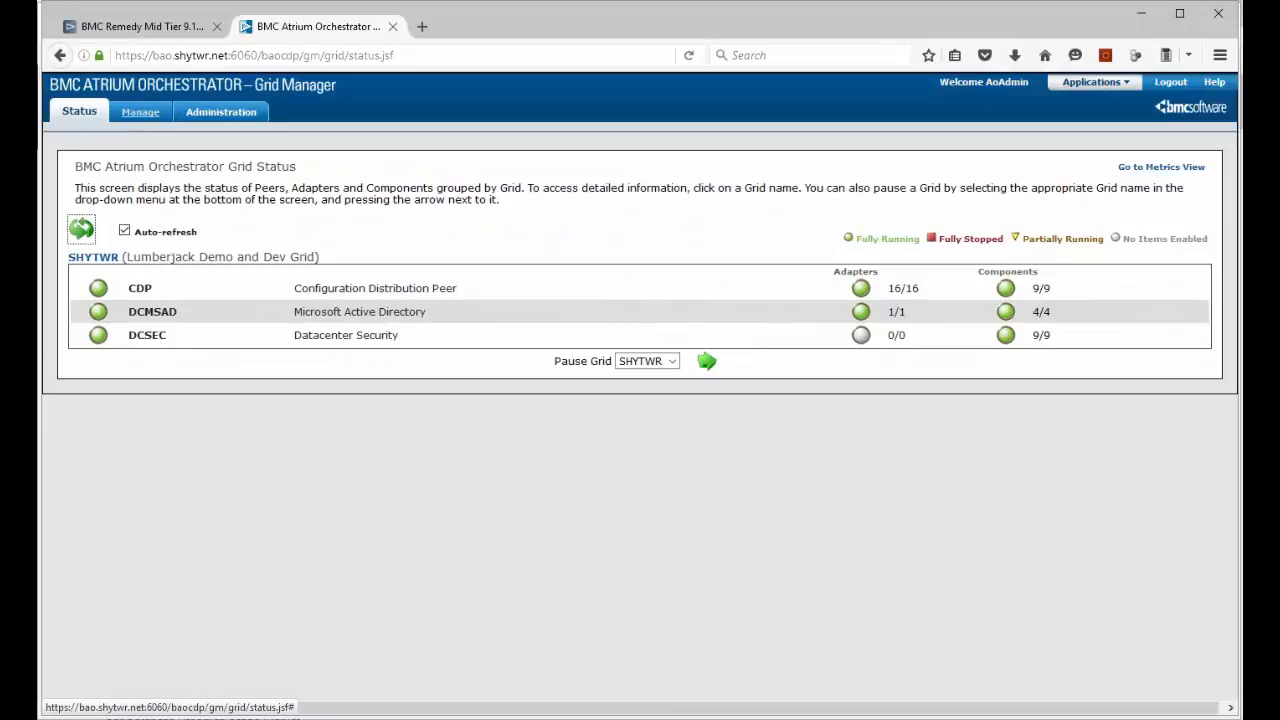
Open the component logging levels of the CDP peer from its configuration
{"action": "left_click", "coordinate": [140, 112]}
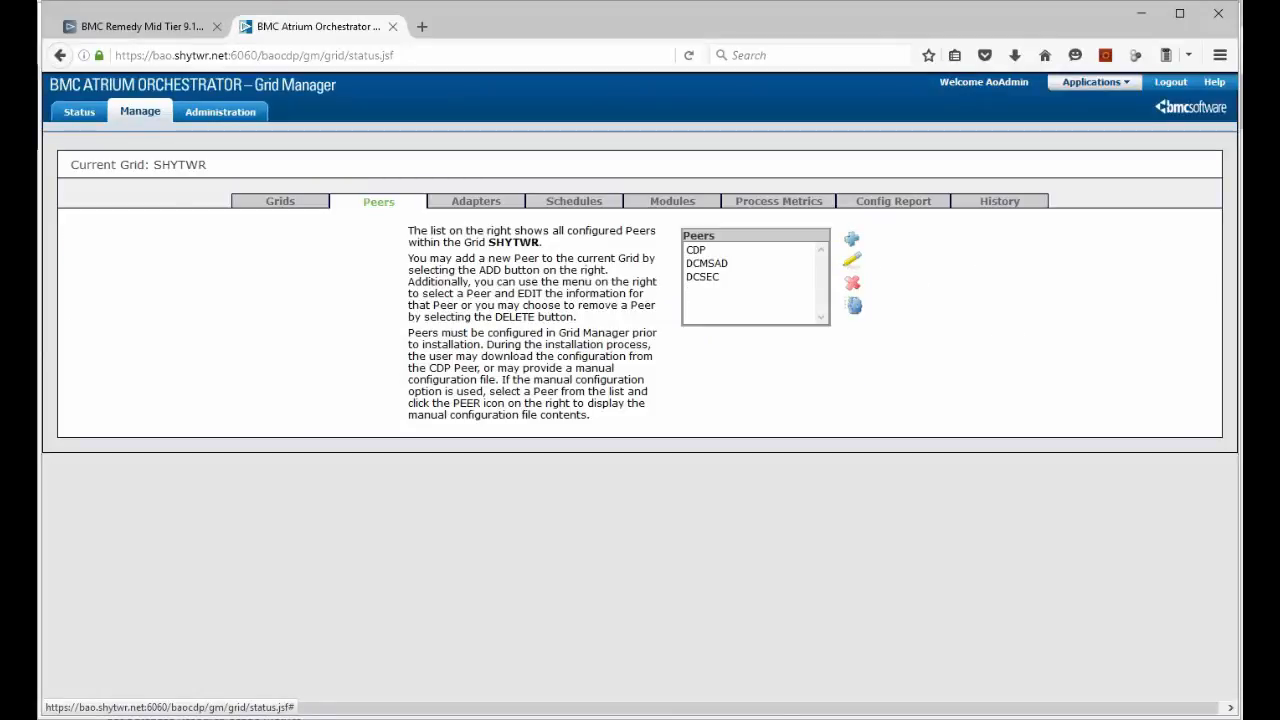
{"action": "left_click", "coordinate": [700, 249]}
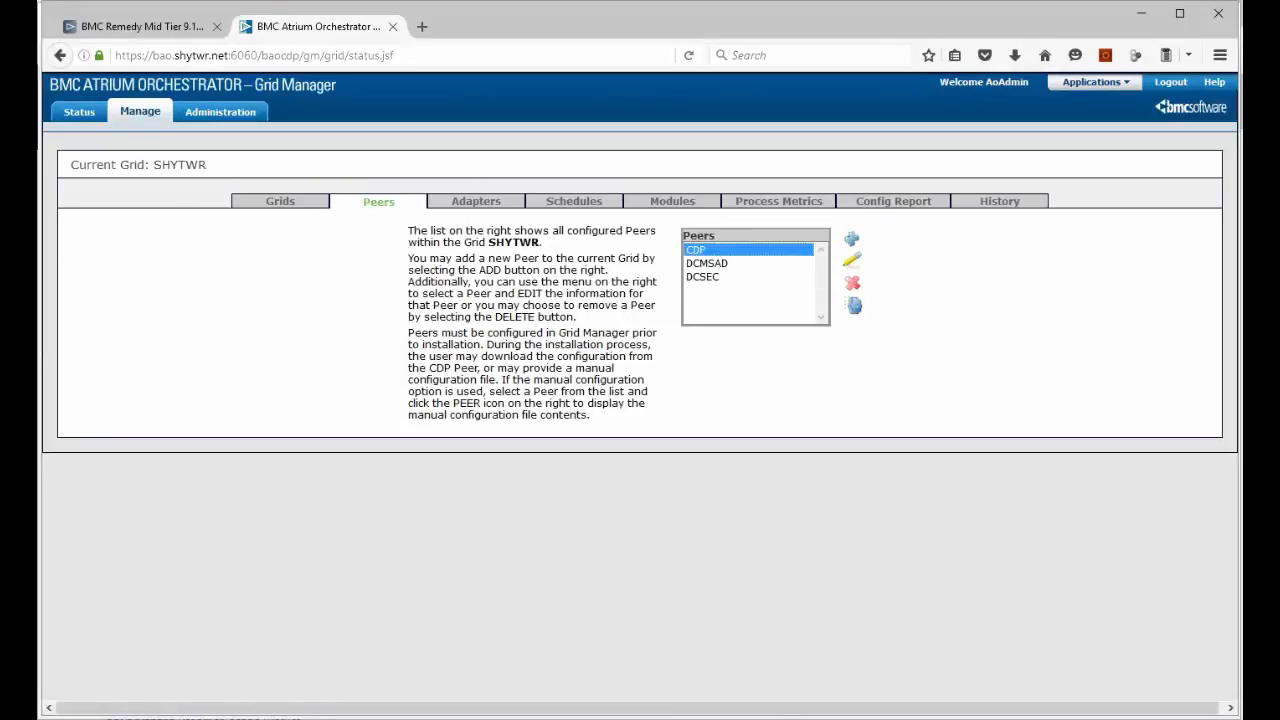
{"action": "left_click", "coordinate": [851, 259]}
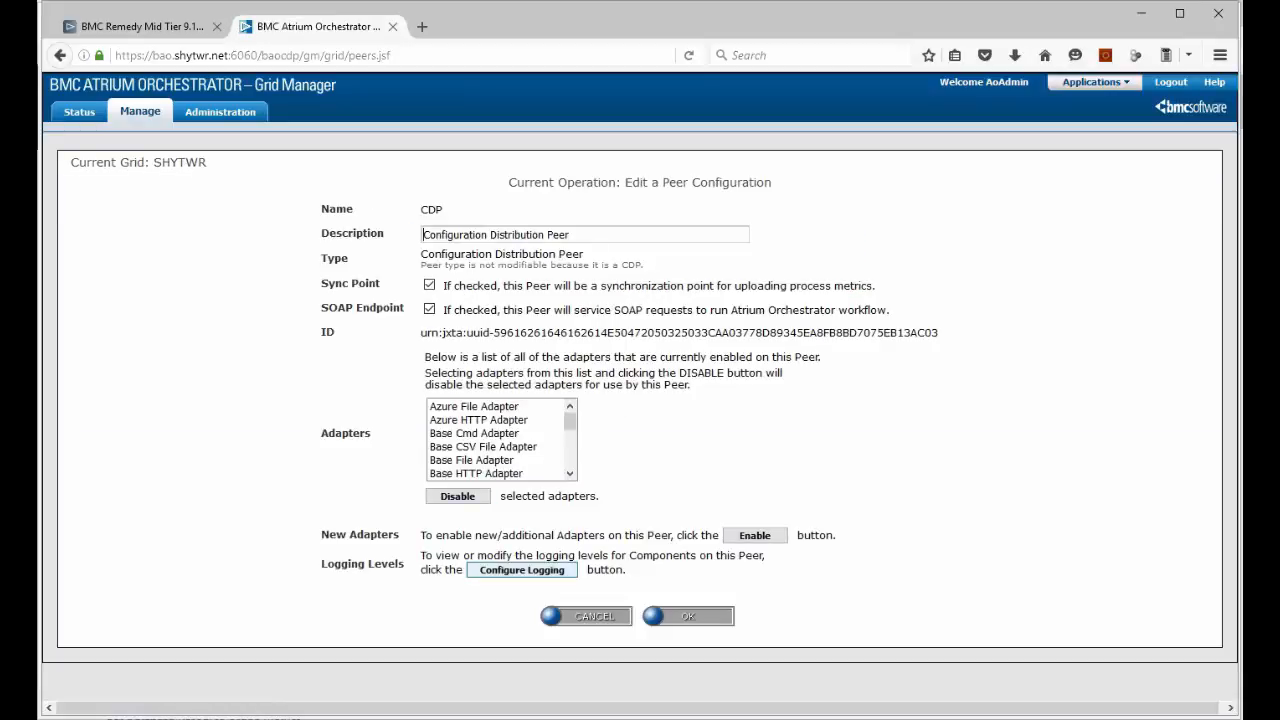
{"action": "left_click", "coordinate": [522, 570]}
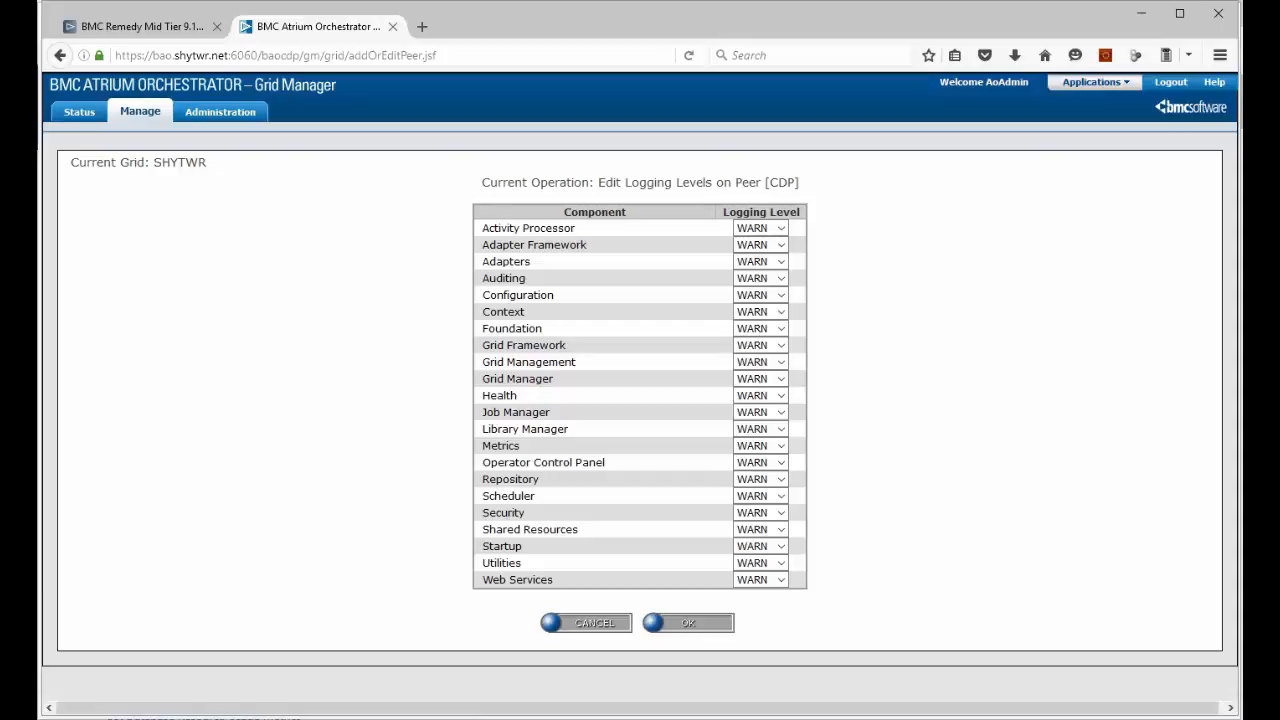
Review the logging level choices for the Adapters component, and return to the peer list without saving anything
{"action": "left_click", "coordinate": [760, 261]}
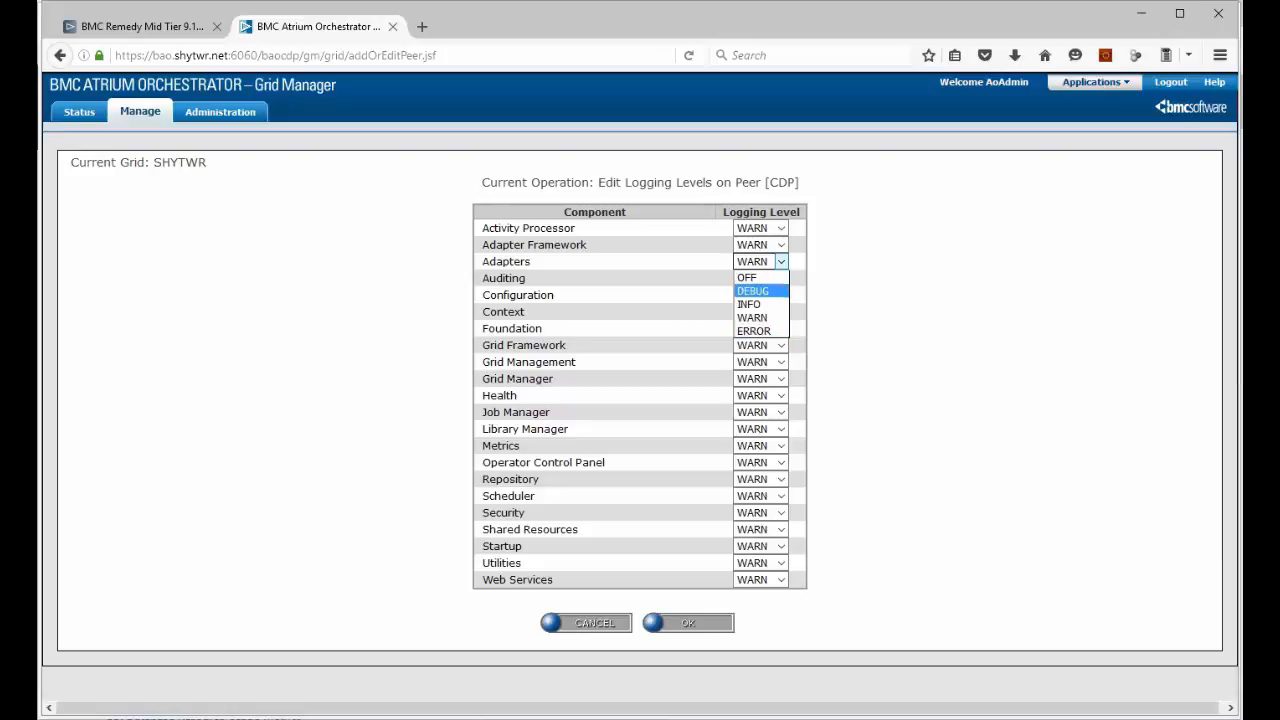
{"action": "key", "text": "Escape"}
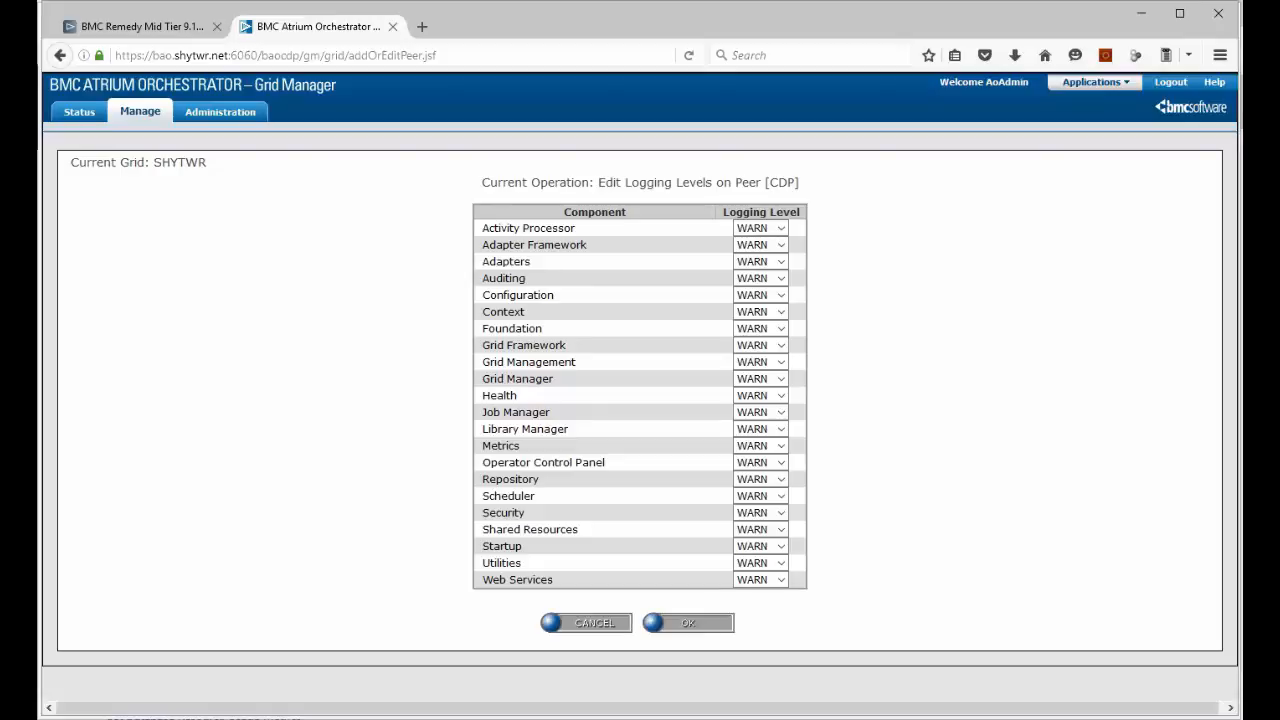
{"action": "key", "text": "Return"}
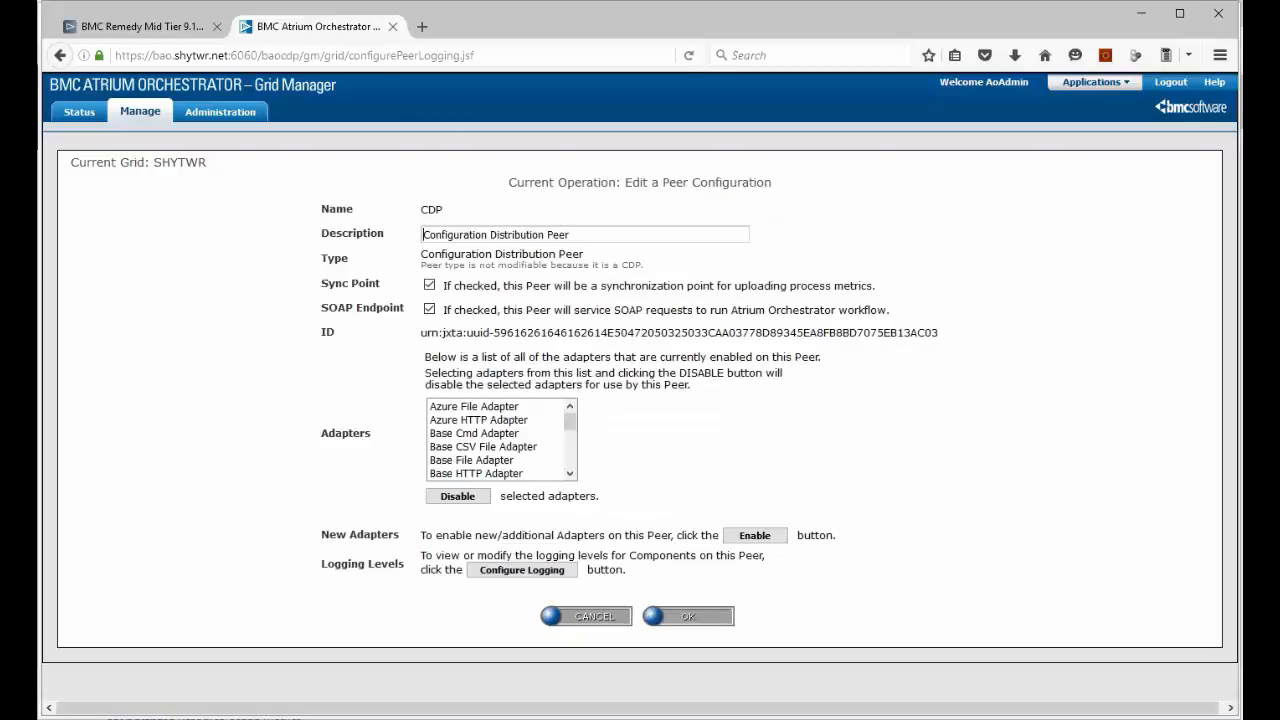
{"action": "key", "text": "Return"}
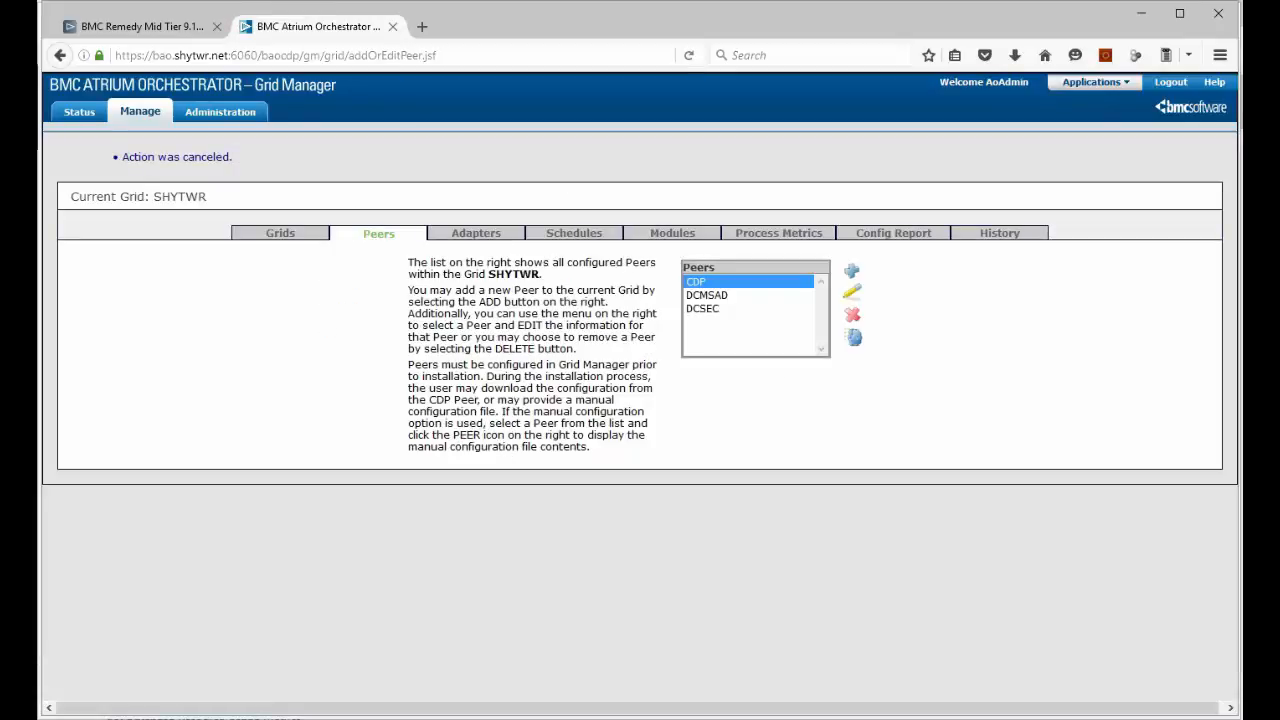
Open the SHYTWR grid's configuration, review its process logging level choices, and leave without saving
{"action": "key", "text": "Return"}
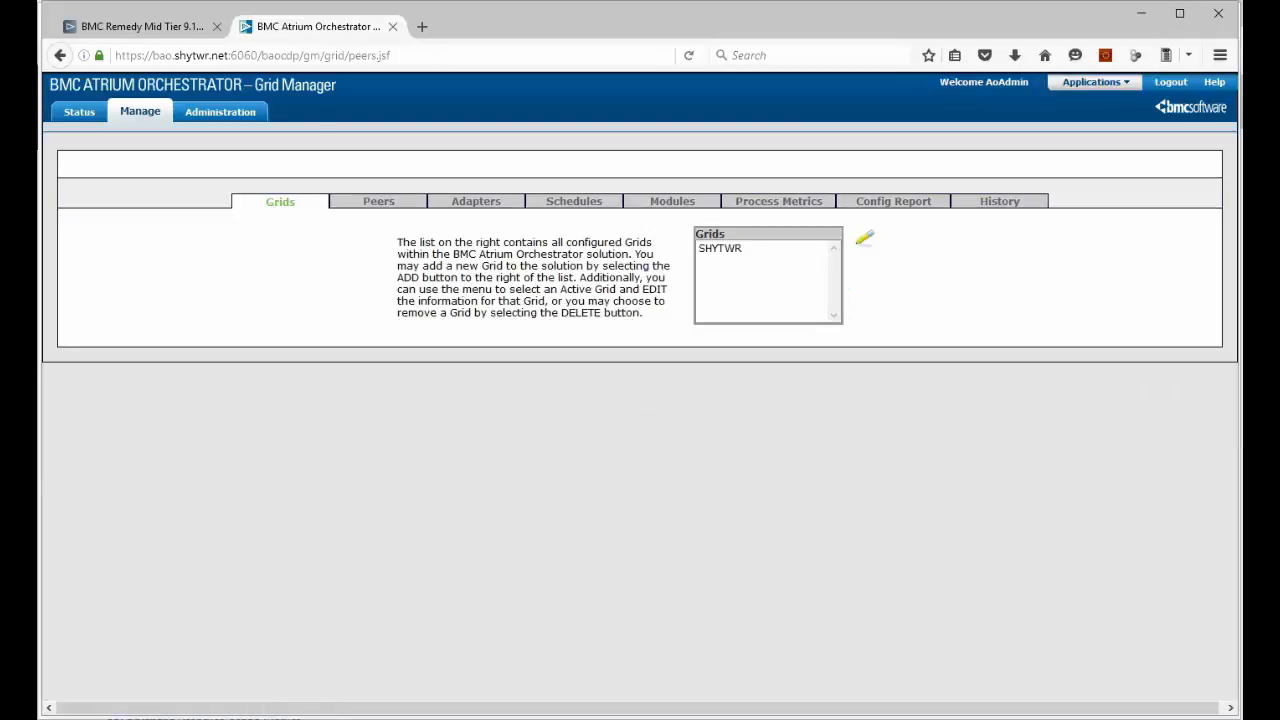
{"action": "left_click", "coordinate": [720, 248]}
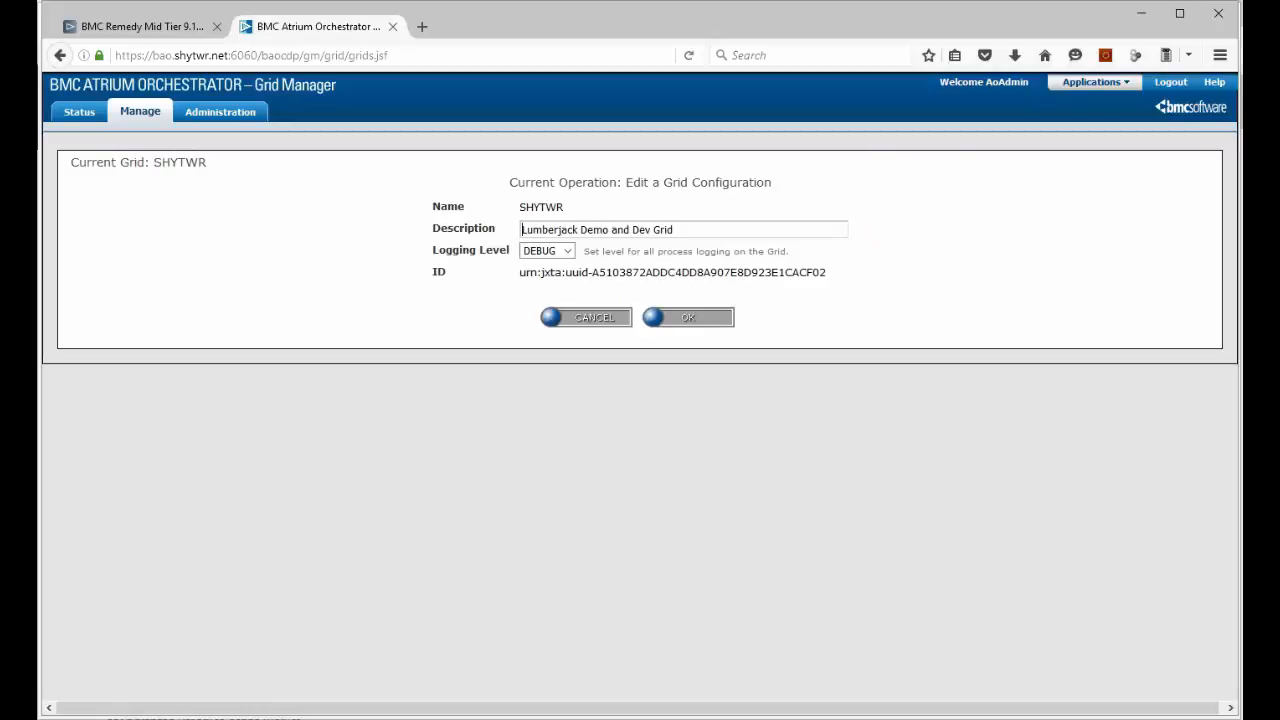
{"action": "left_click", "coordinate": [547, 250]}
{"action": "key", "text": "alt+Down"}
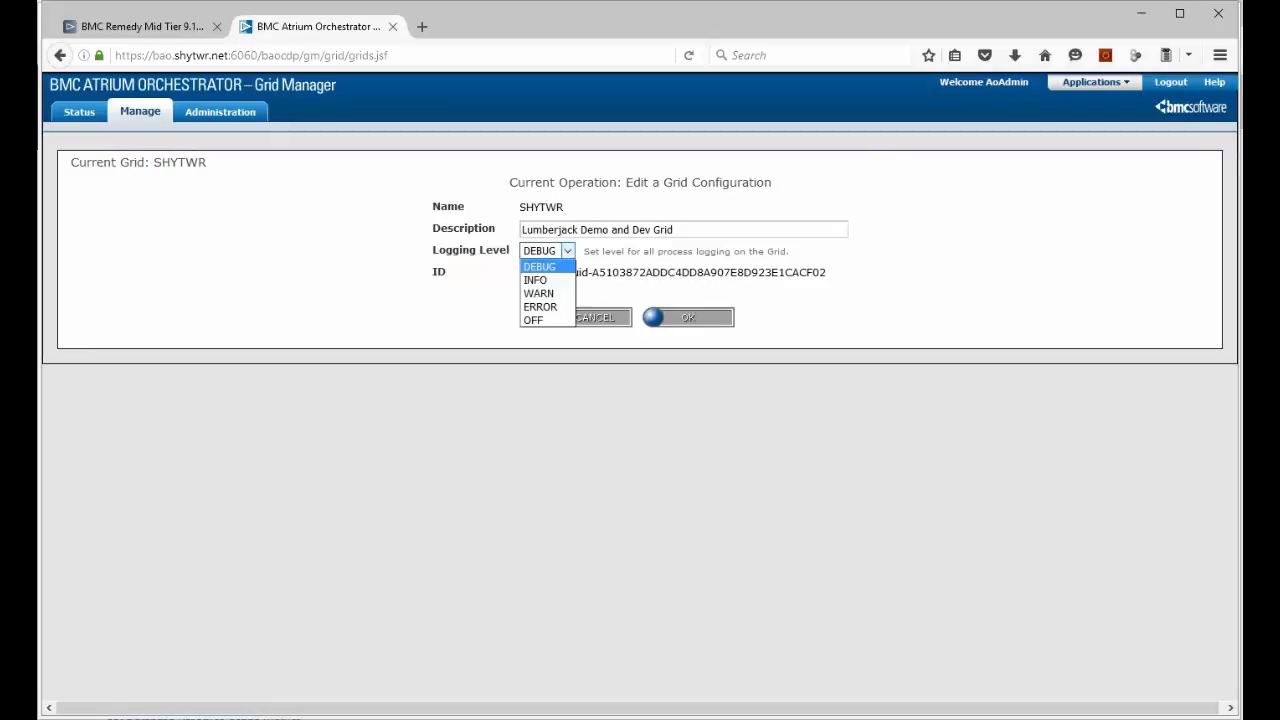
{"action": "key", "text": "Down"}
{"action": "key", "text": "Down"}
{"action": "key", "text": "Down"}
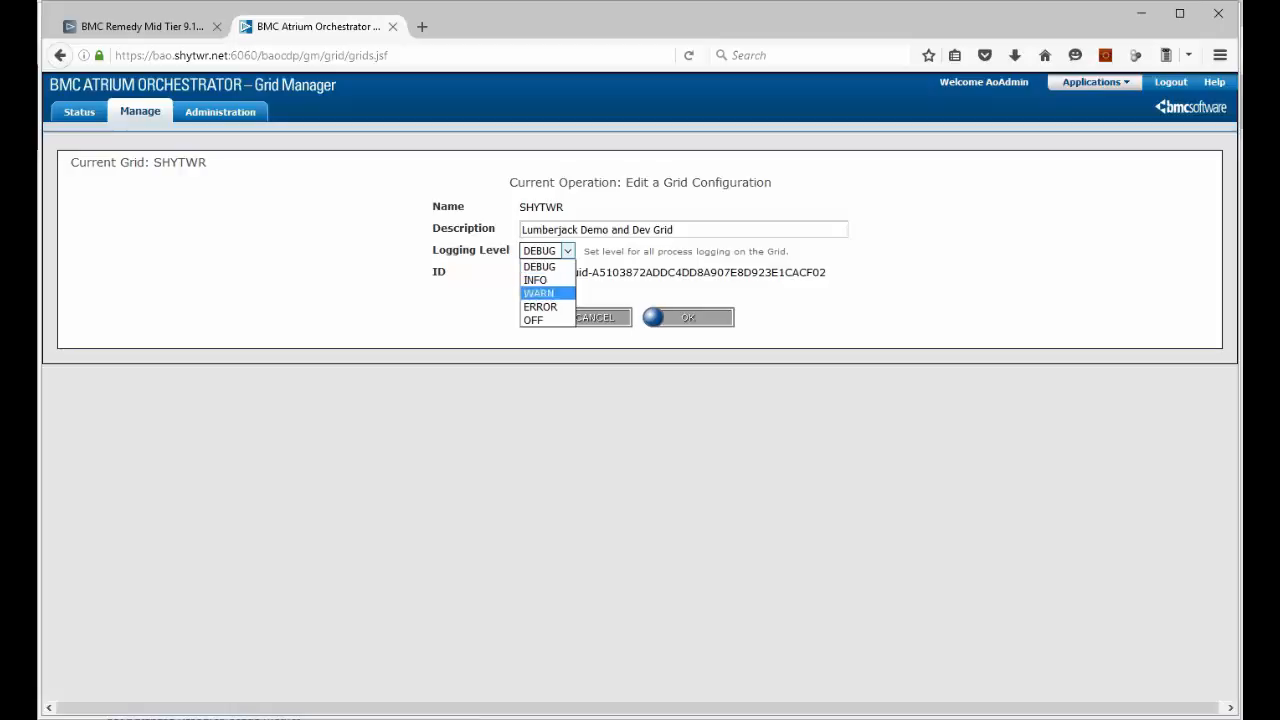
{"action": "key", "text": "Up"}
{"action": "key", "text": "Up"}
{"action": "key", "text": "Up"}
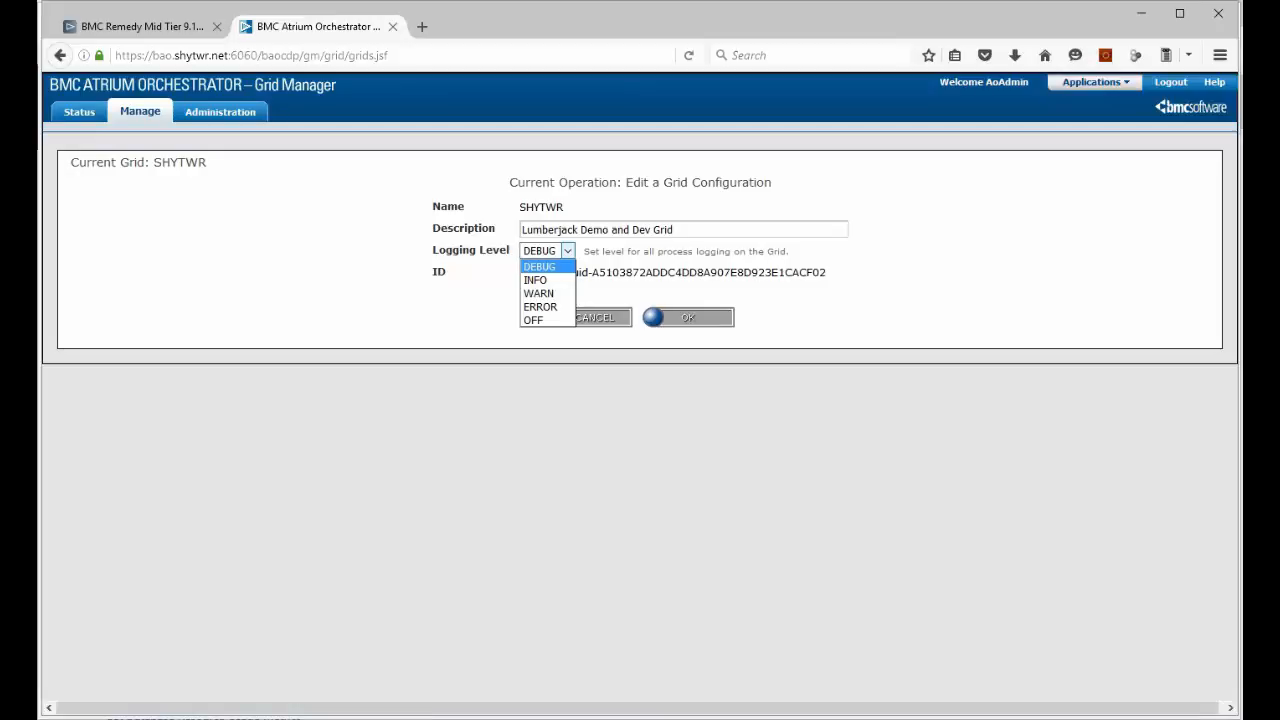
{"action": "key", "text": "Return"}
{"action": "key", "text": "Tab"}
{"action": "key", "text": "Return"}
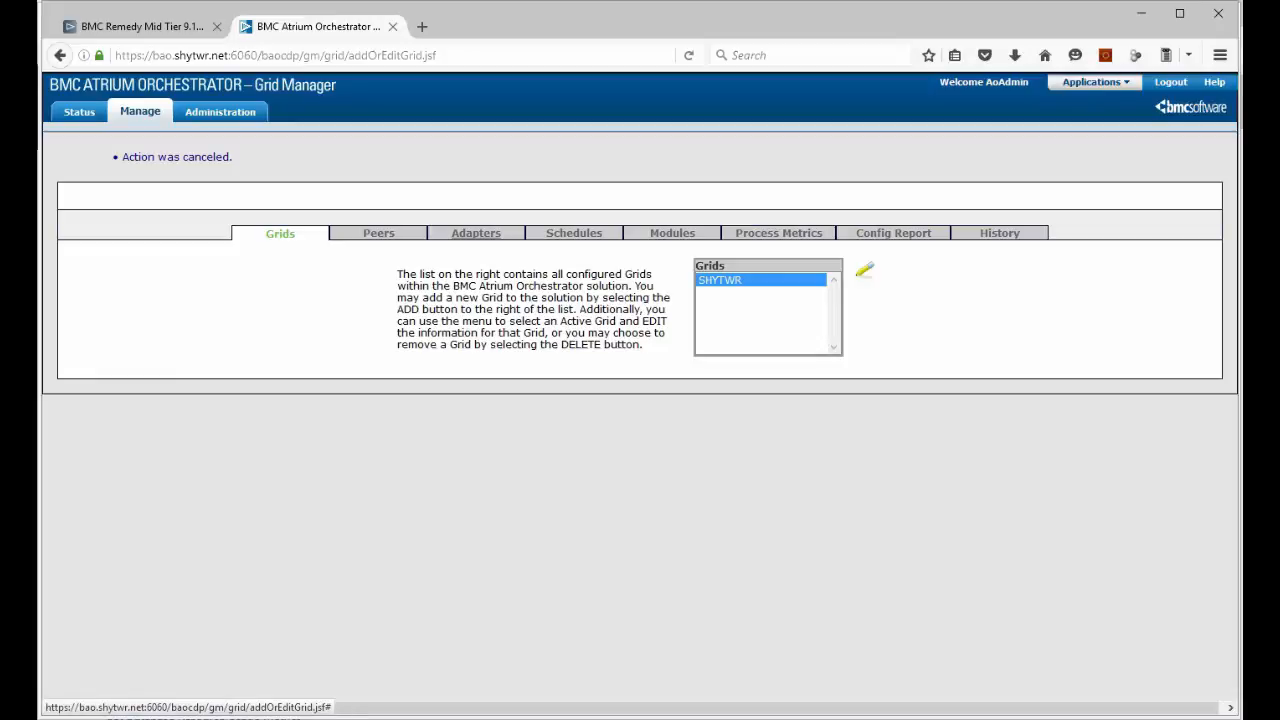
Open the Azure HTTP Adapter's configuration on the grid, examine its log file name and other log settings, and cancel
{"action": "left_click", "coordinate": [864, 269]}
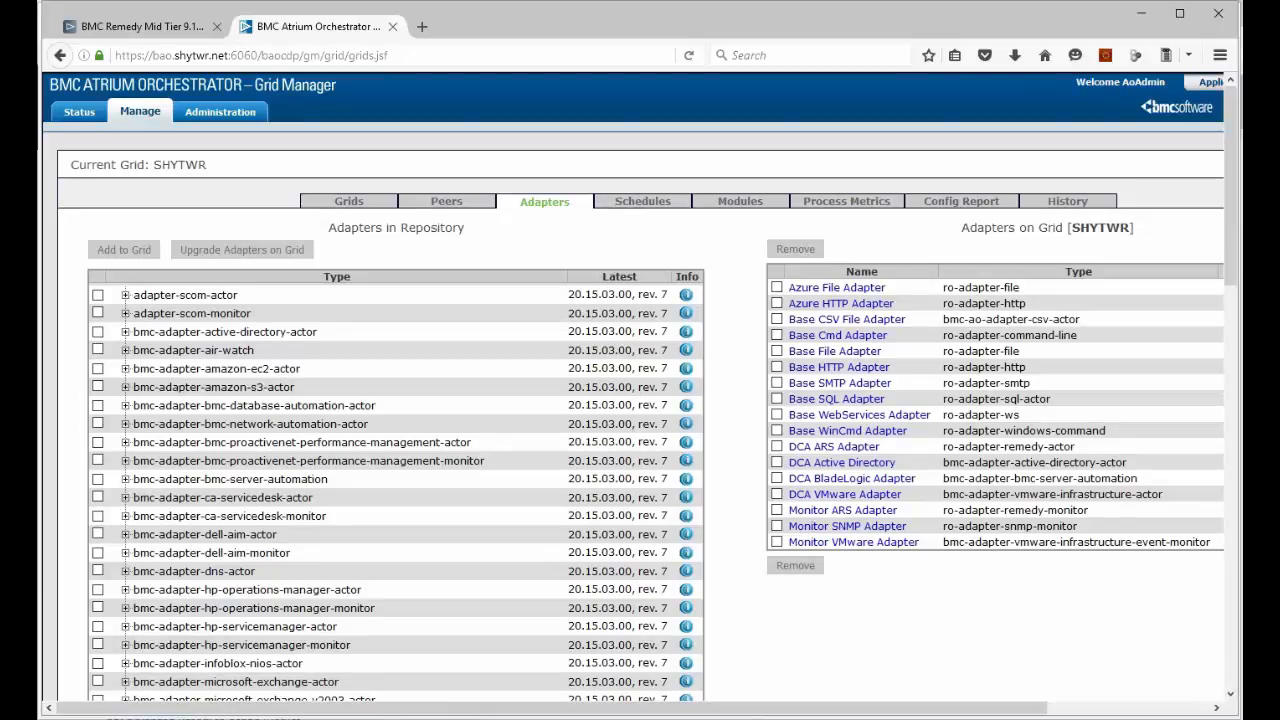
{"action": "left_click", "coordinate": [840, 303]}
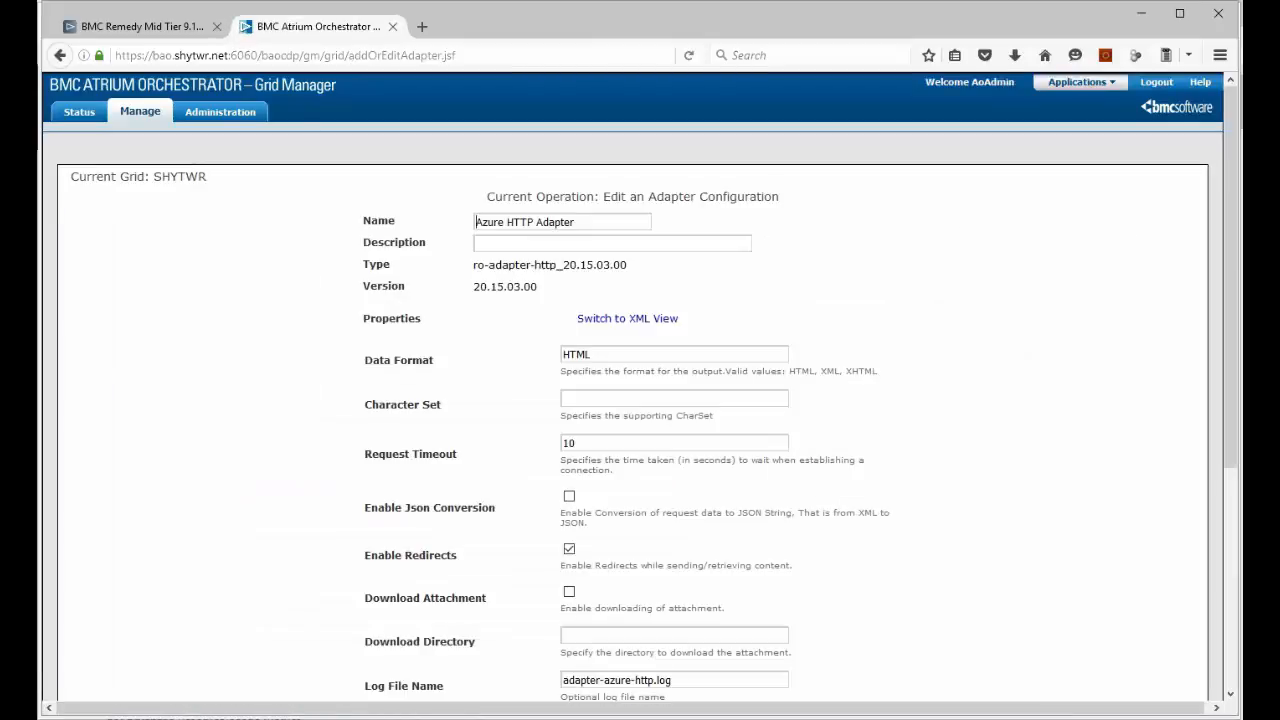
{"action": "scroll", "coordinate": [640, 387], "scroll_direction": "down", "scroll_amount": 3}
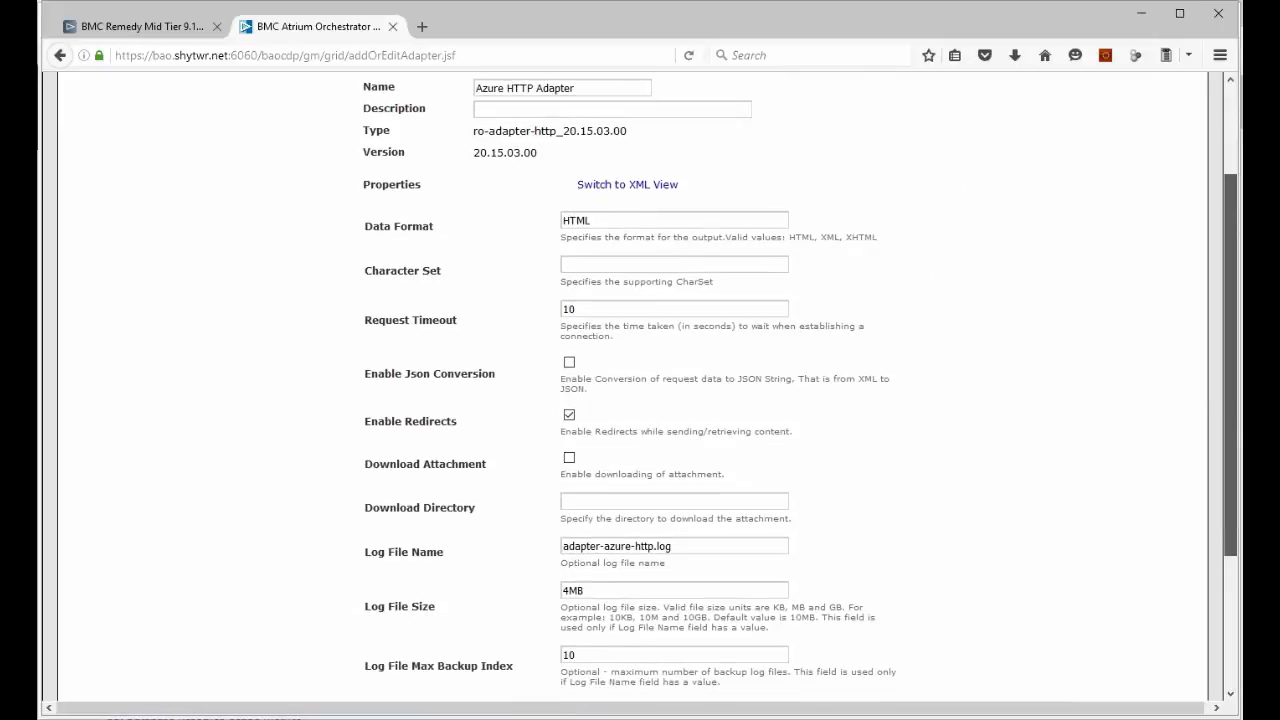
{"action": "scroll", "coordinate": [640, 387], "scroll_direction": "down", "scroll_amount": 4}
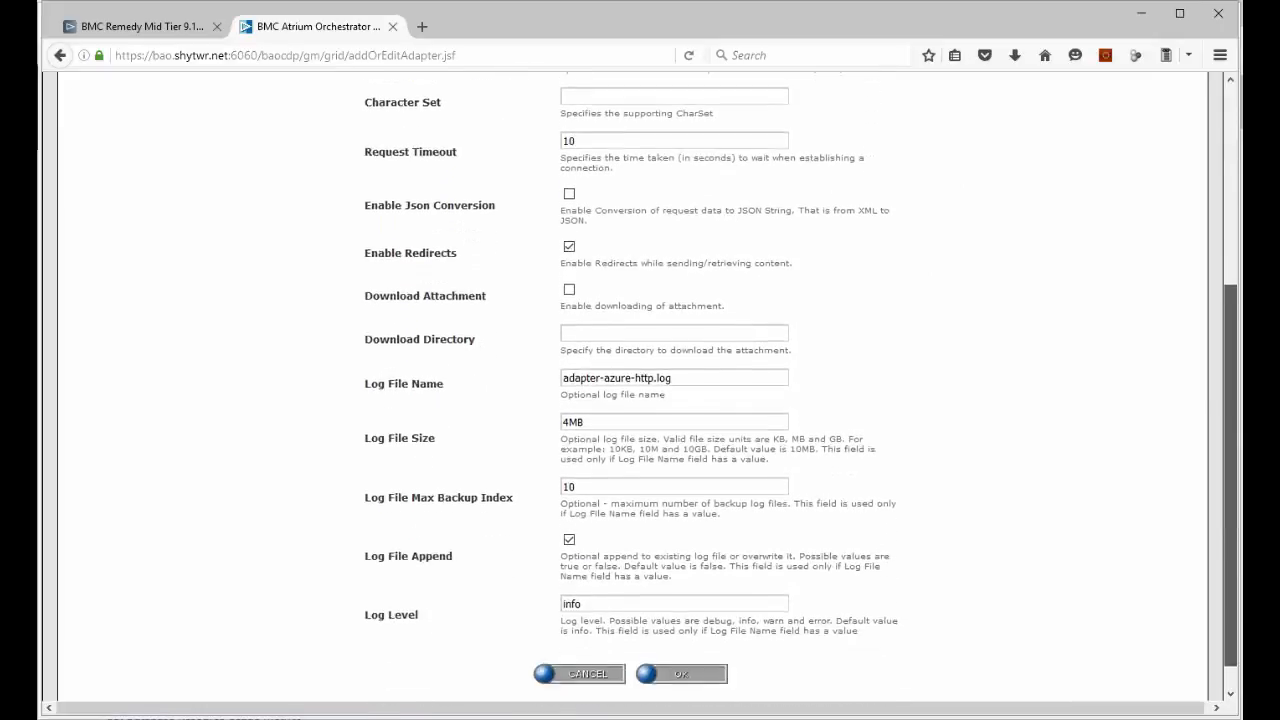
{"action": "scroll", "coordinate": [640, 387], "scroll_direction": "down", "scroll_amount": 1}
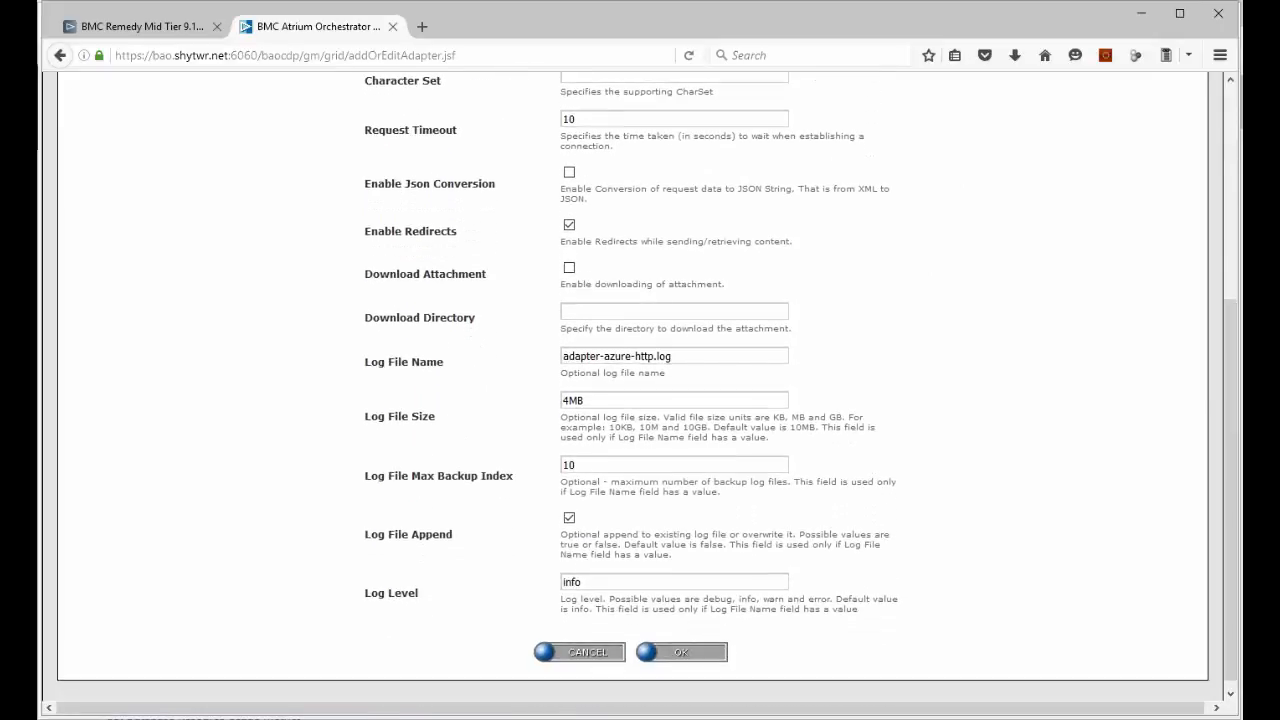
{"action": "left_click_drag", "start_coordinate": [672, 356], "coordinate": [561, 356]}
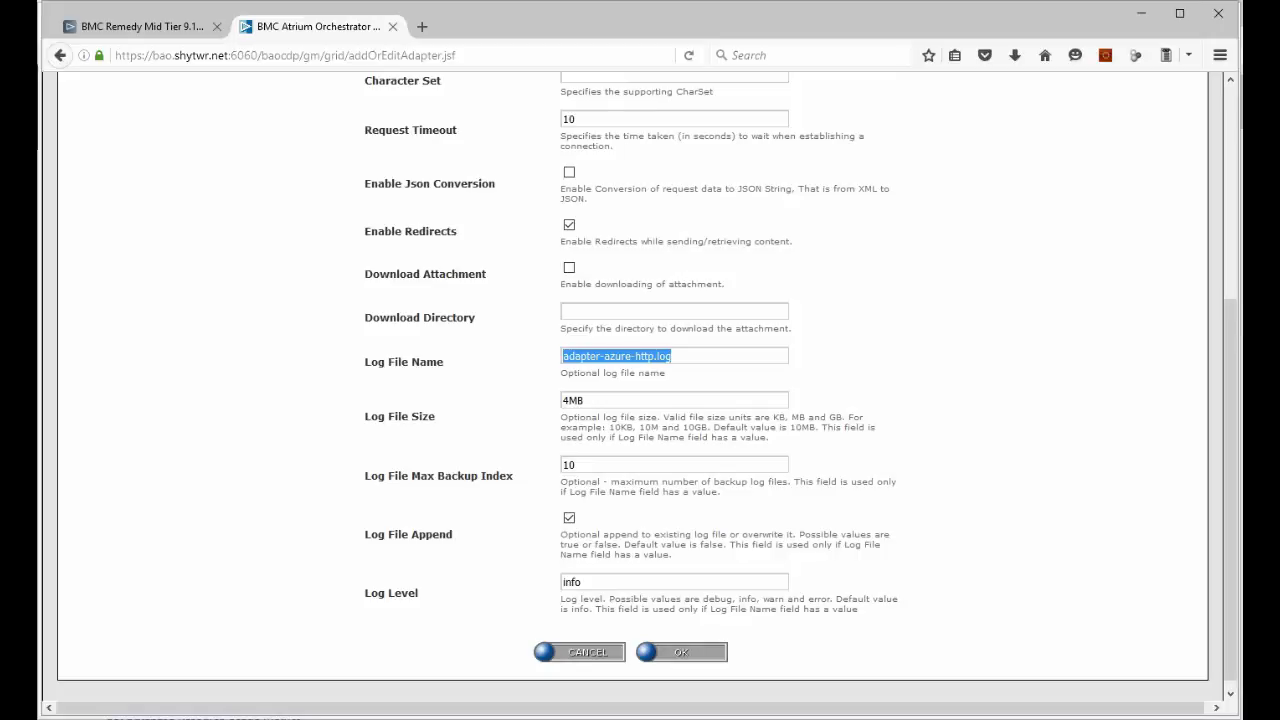
{"action": "left_click", "coordinate": [621, 356]}
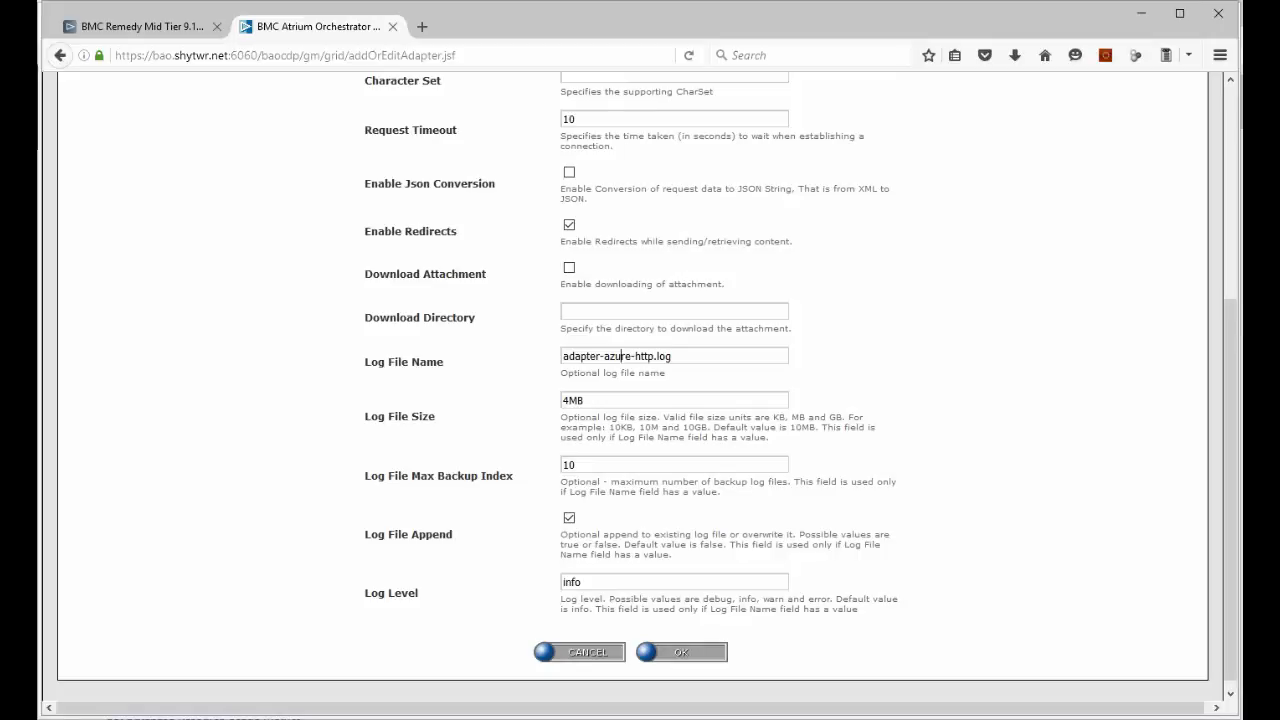
{"action": "left_click_drag", "start_coordinate": [654, 356], "coordinate": [603, 356]}
{"action": "left_click", "coordinate": [621, 356]}
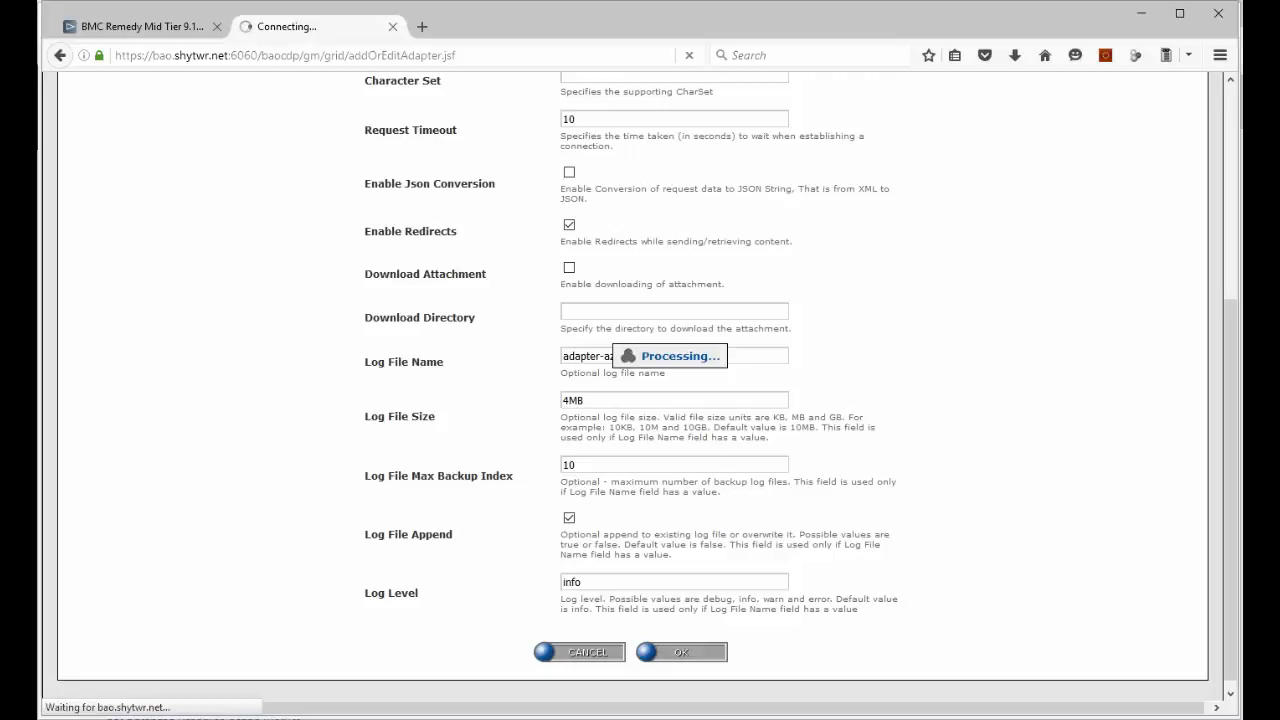
Switch to Command Prompt, clear the screen and list the files matching a*.* in the tomcat logs folder in bare format
{"action": "left_click", "coordinate": [510, 718]}
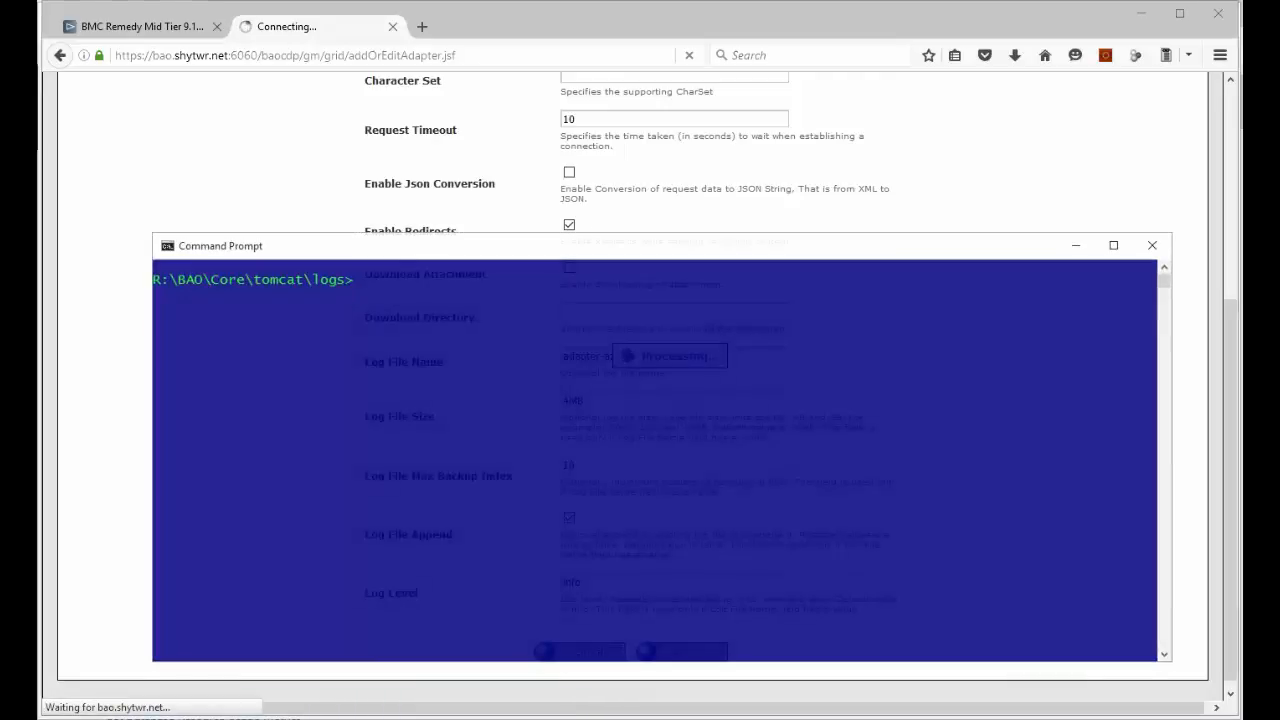
{"action": "type", "text": "cls"}
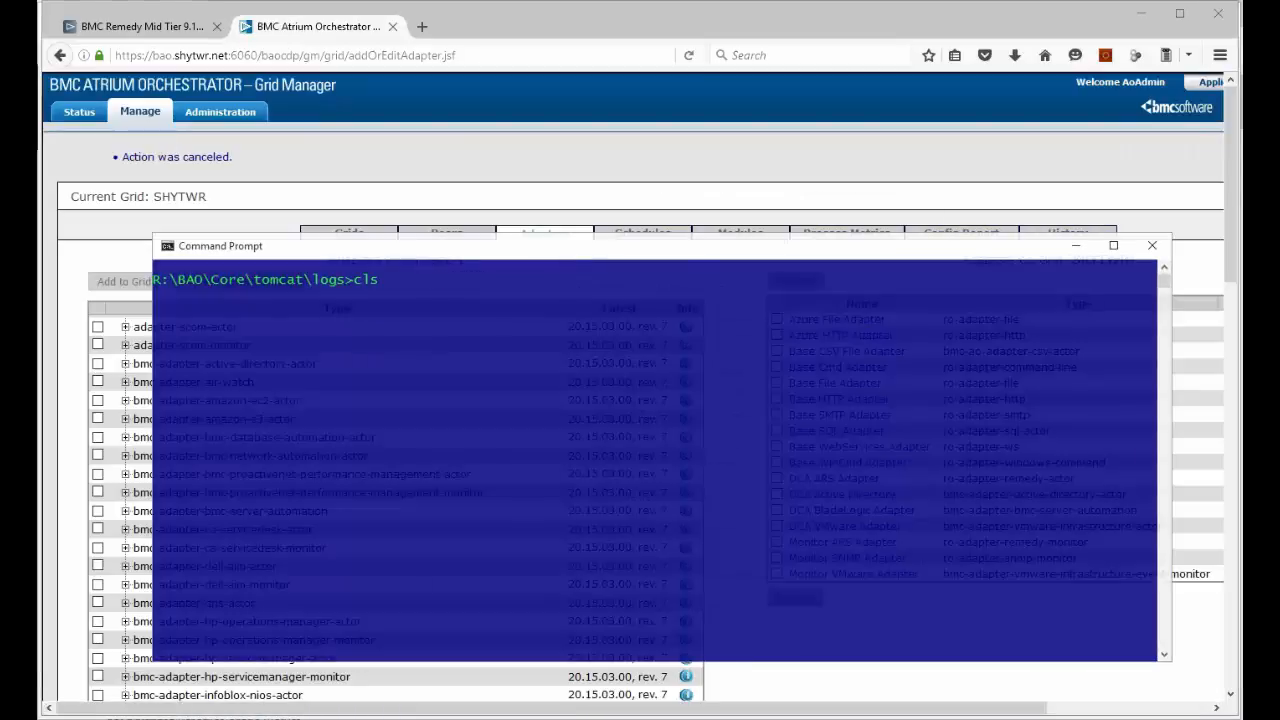
{"action": "key", "text": "Return"}
{"action": "type", "text": "dir a*.* /b"}
{"action": "key", "text": "Return"}
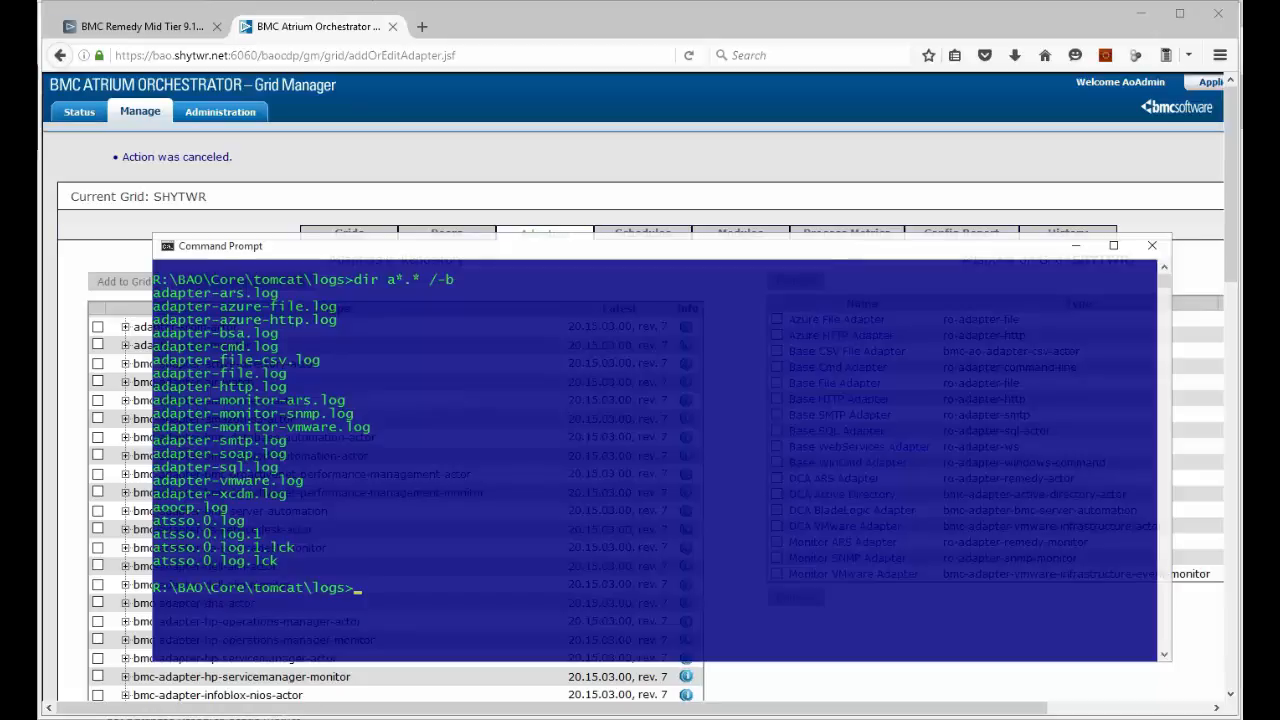
{"action": "mouse_move", "coordinate": [509, 719]}
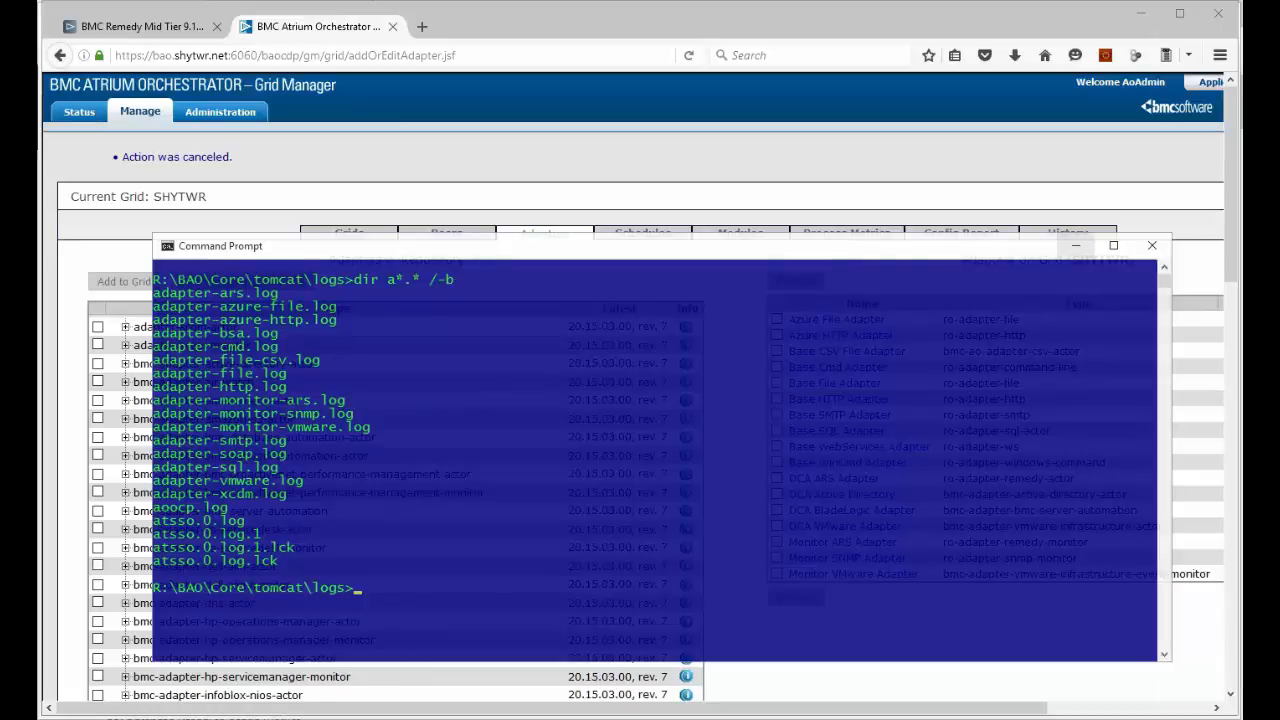
{"action": "left_click", "coordinate": [1076, 245]}
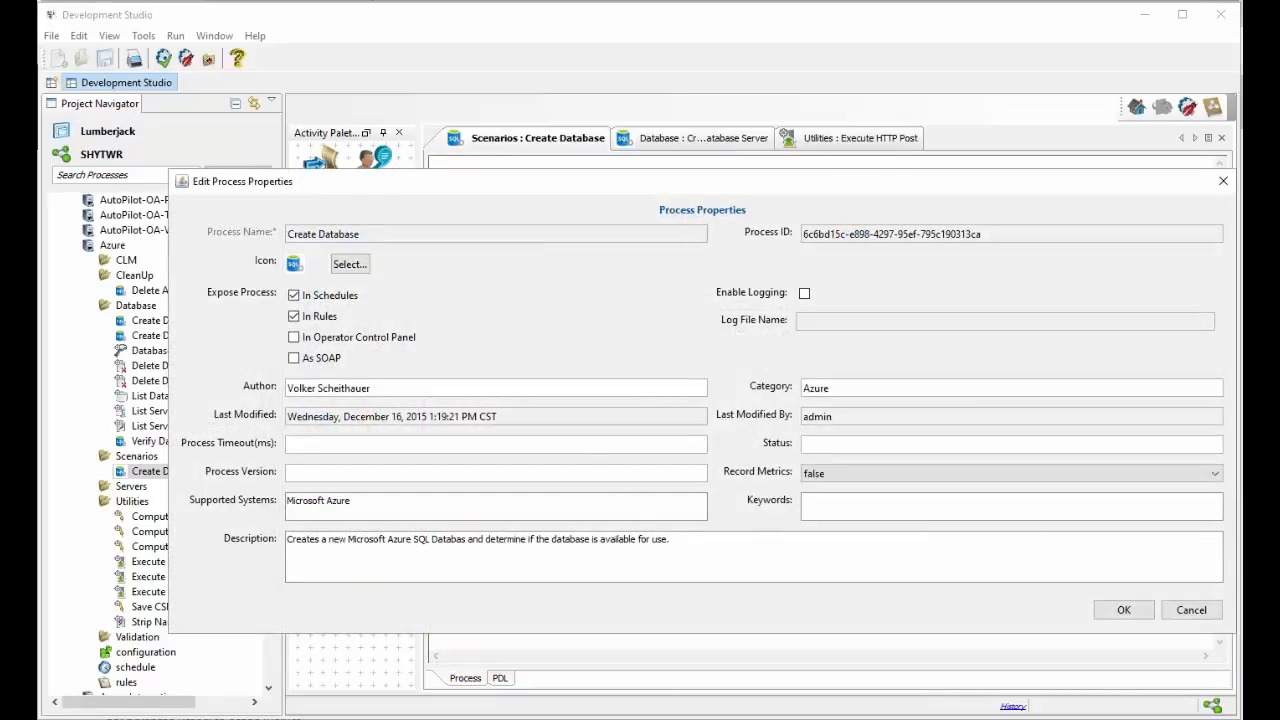
Enable logging for the Create Database process with the log file name process-azure.log, and save the process
{"action": "left_click", "coordinate": [804, 293]}
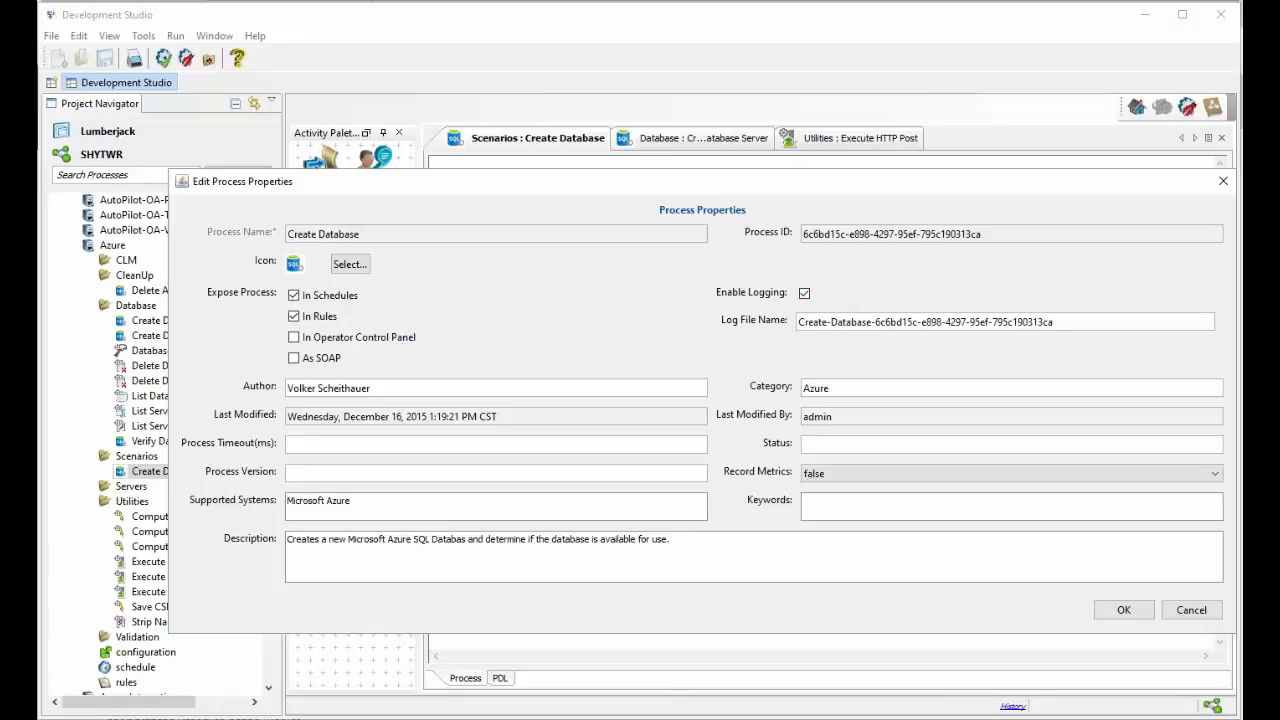
{"action": "left_click_drag", "start_coordinate": [1054, 322], "coordinate": [798, 322]}
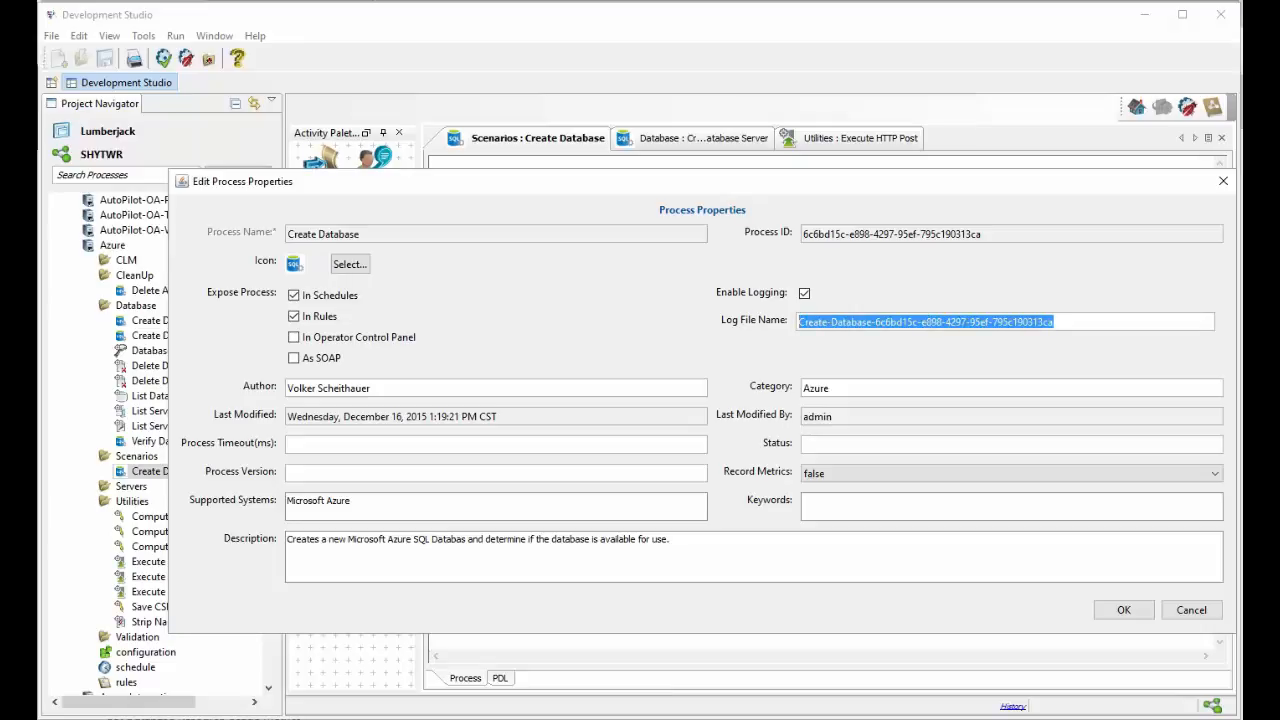
{"action": "type", "text": "pro"}
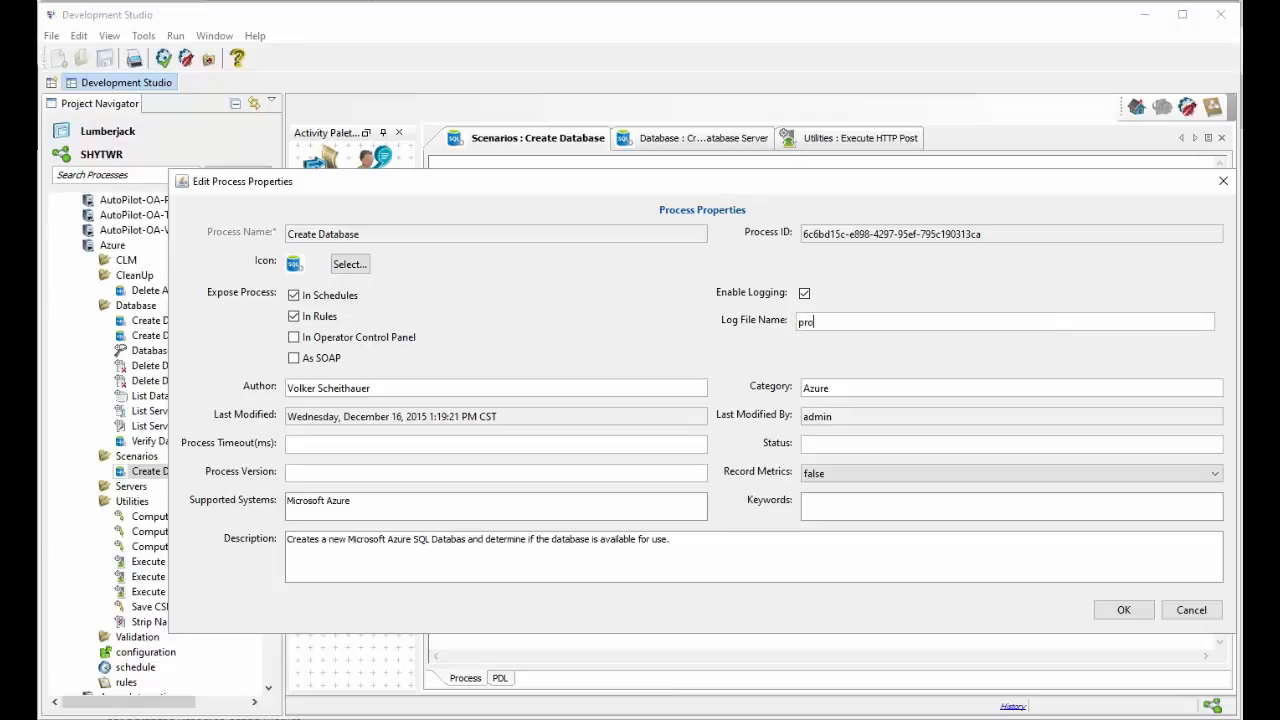
{"action": "type", "text": "cess-azure.log"}
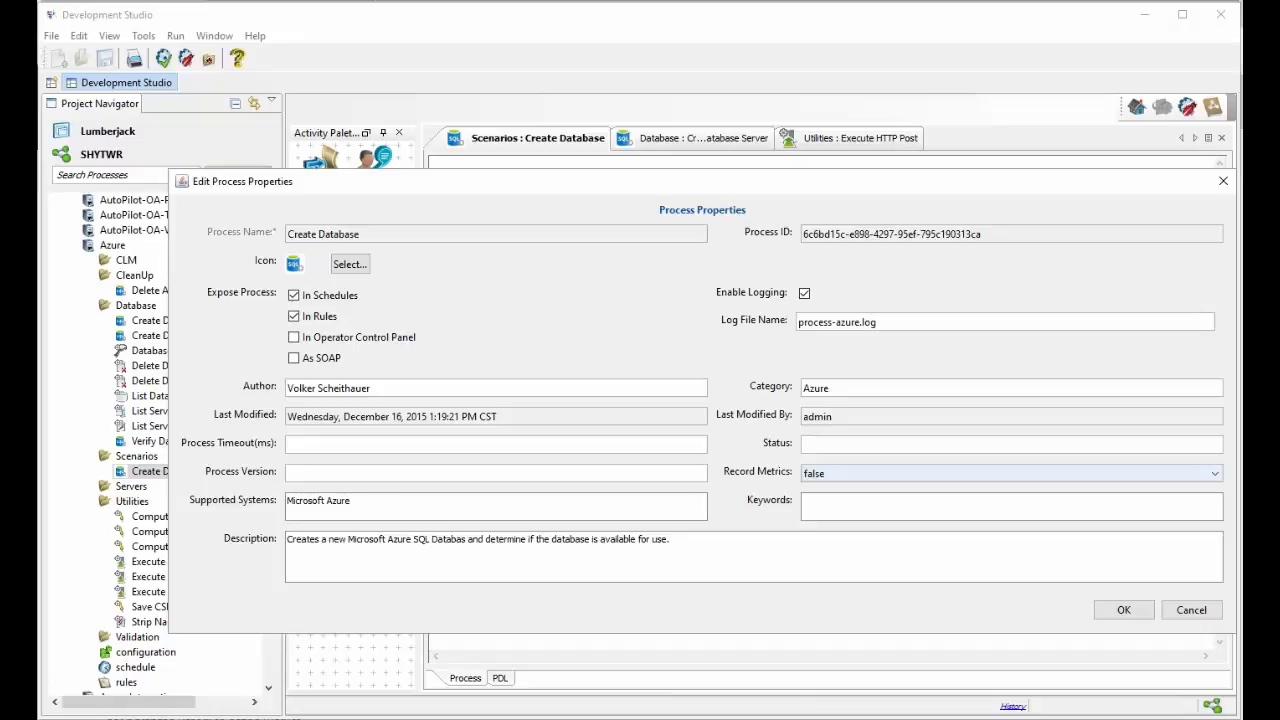
{"action": "left_click", "coordinate": [1123, 609]}
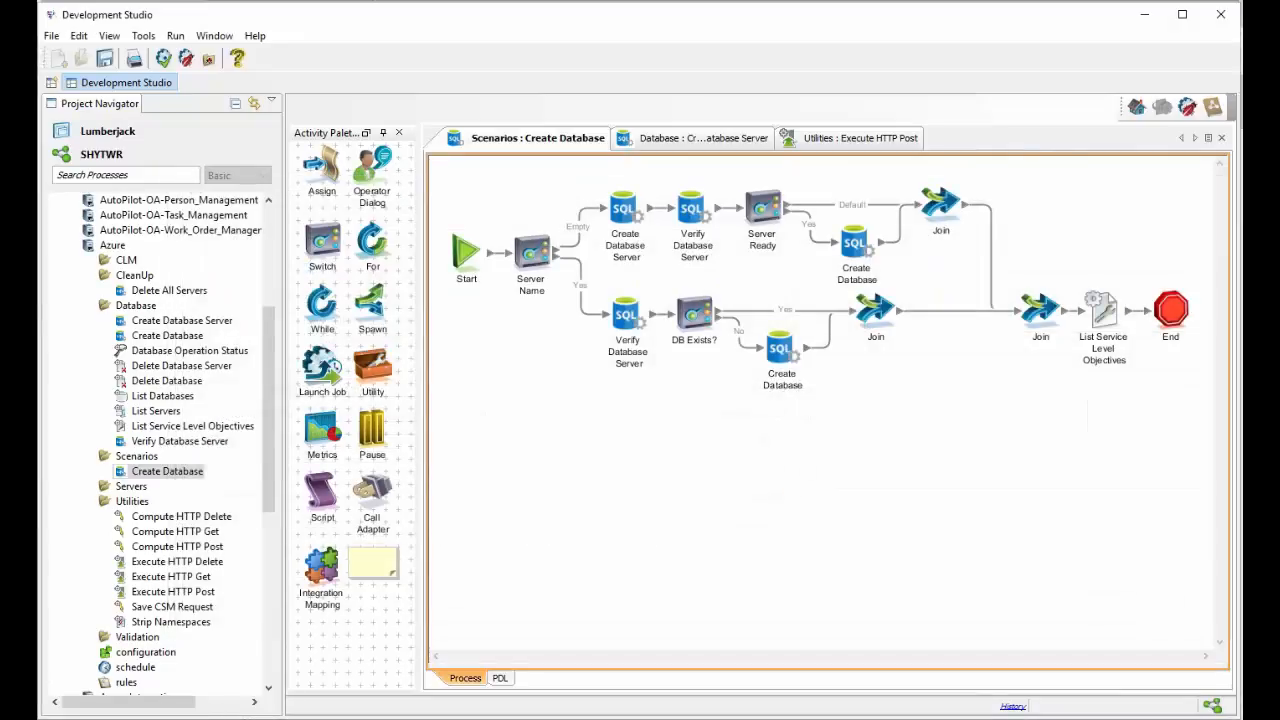
{"action": "key", "text": "ctrl+s"}
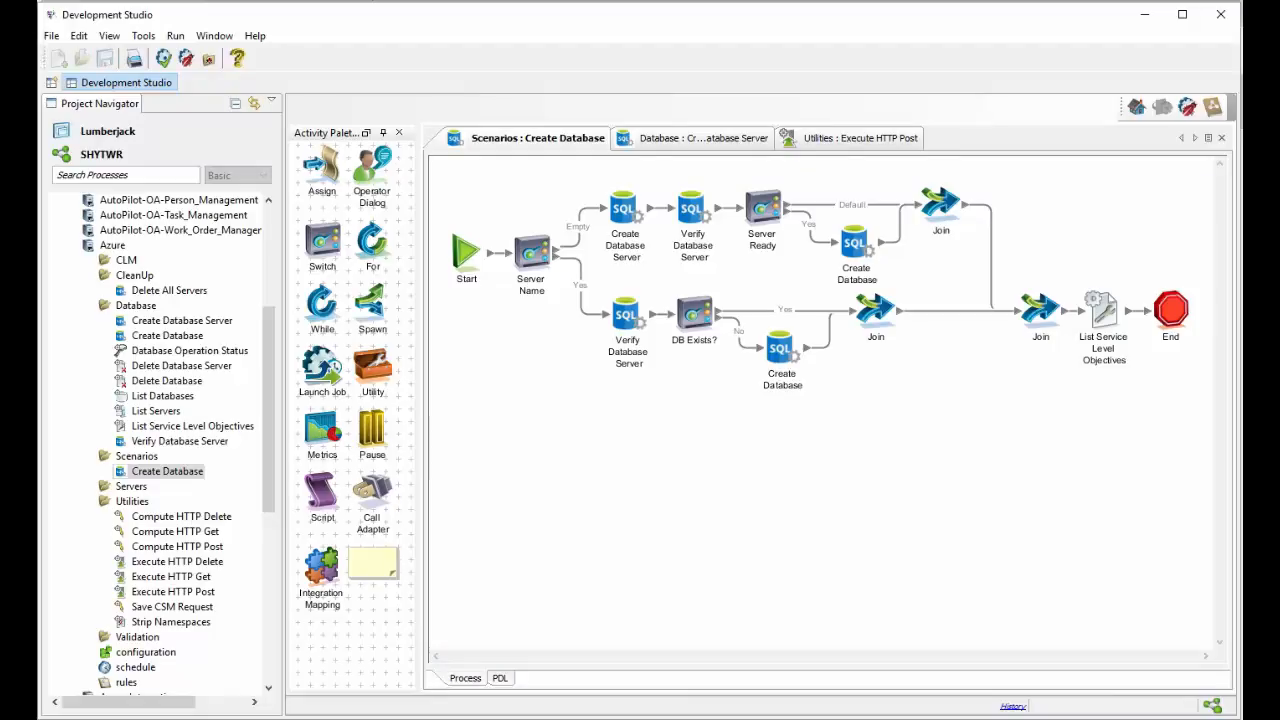
Enable before-execution logging for the Create Database Server activity, review the level choices and keep the debug level
{"action": "left_click", "coordinate": [625, 215]}
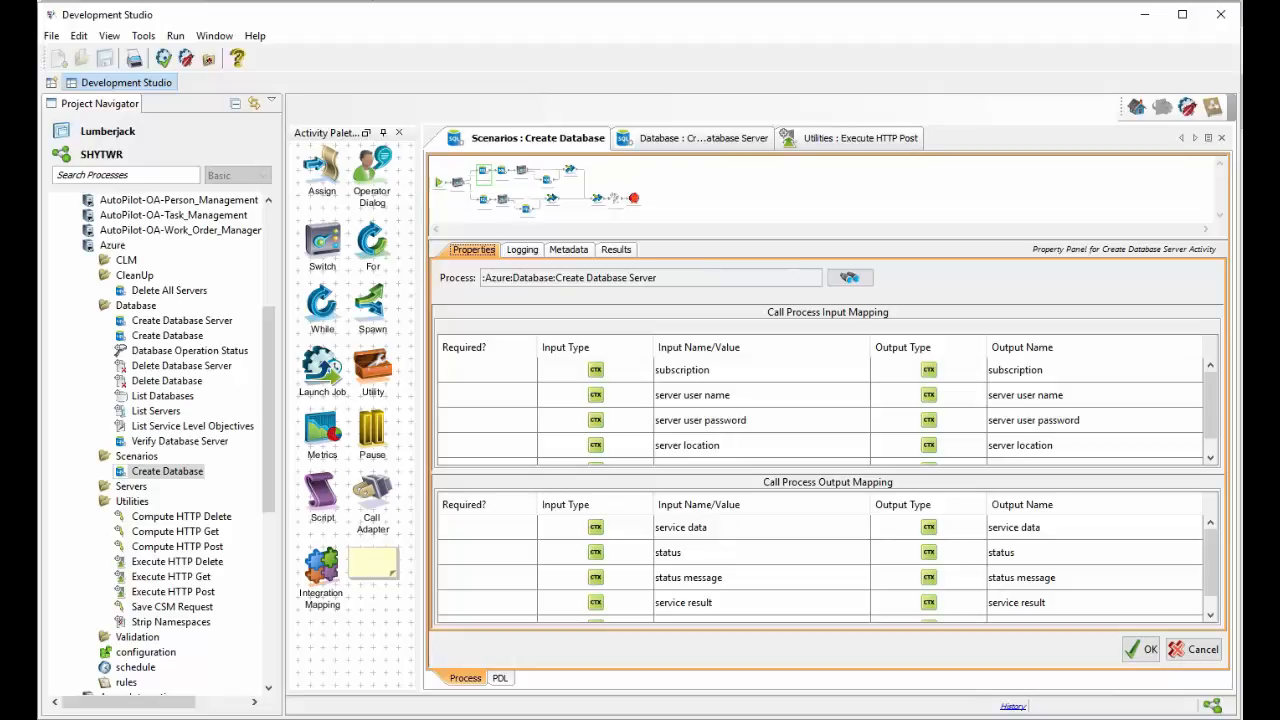
{"action": "key", "text": "Right"}
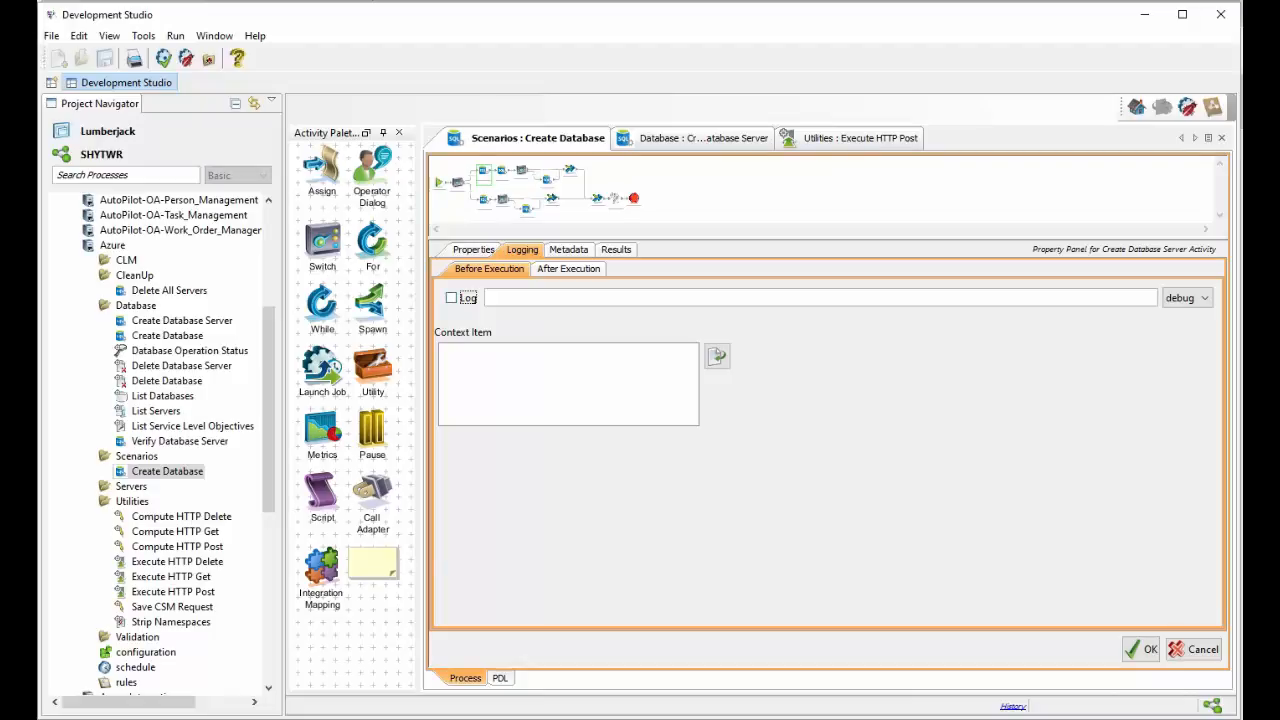
{"action": "key", "text": "space"}
{"action": "left_click", "coordinate": [1187, 298]}
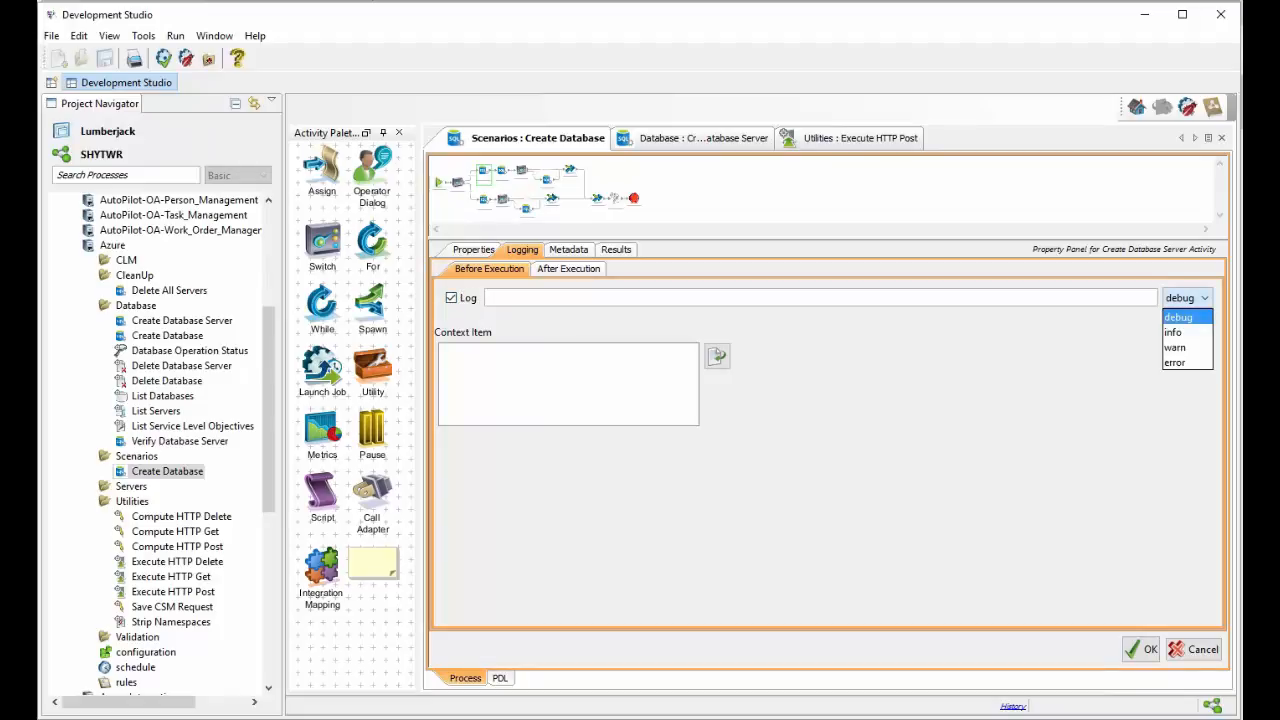
{"action": "key", "text": "Down"}
{"action": "key", "text": "Down"}
{"action": "key", "text": "Down"}
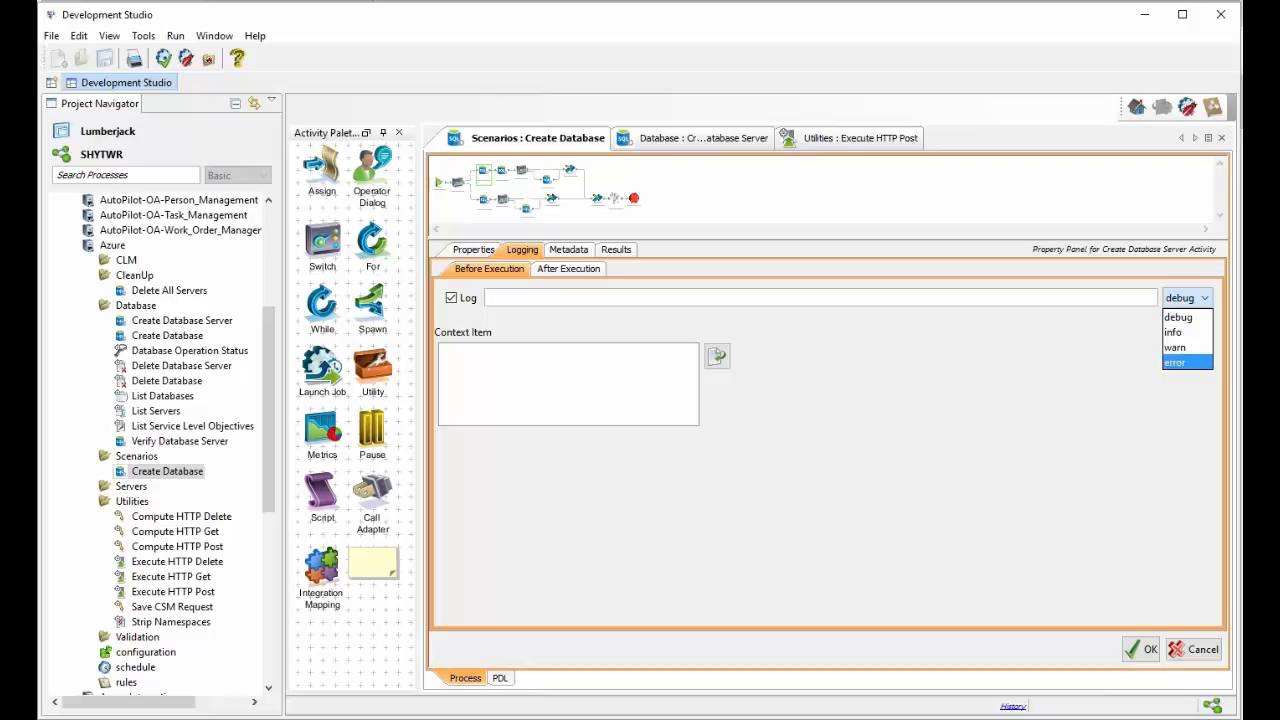
{"action": "key", "text": "Home"}
{"action": "key", "text": "Return"}
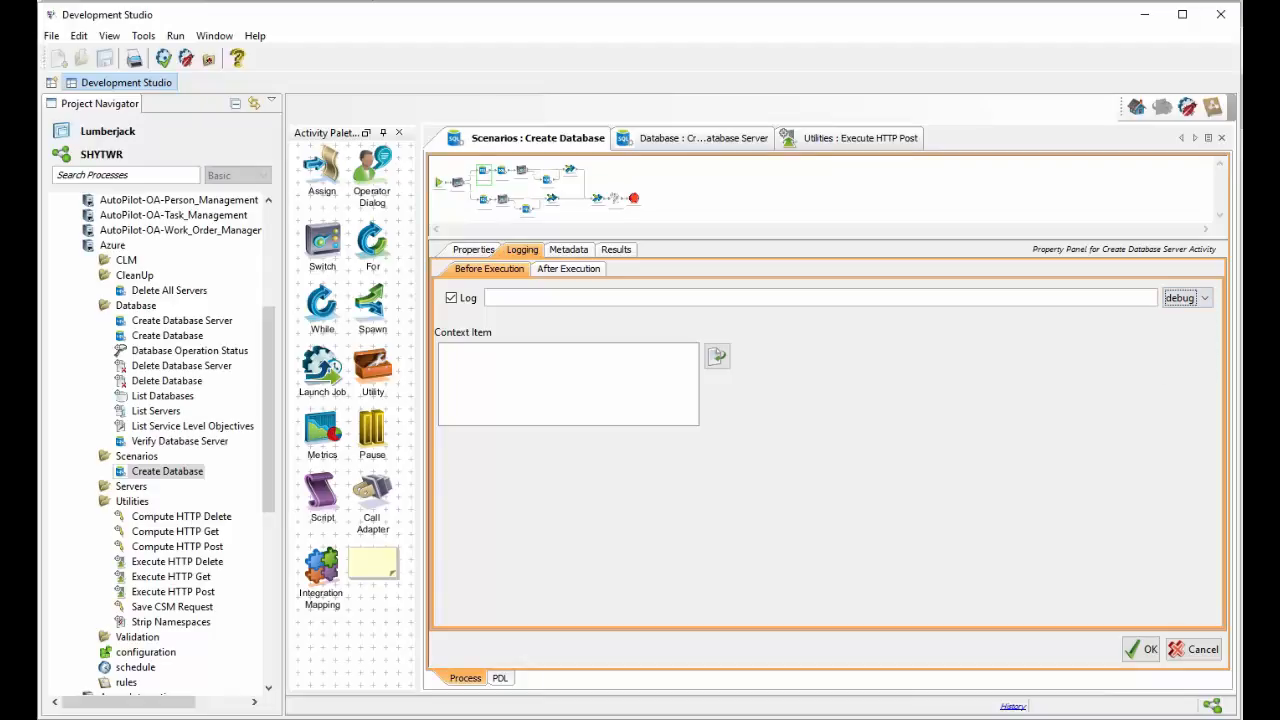
Go through the before-execution log levels and select error
{"action": "key", "text": "Tab"}
{"action": "key", "text": "alt+Down"}
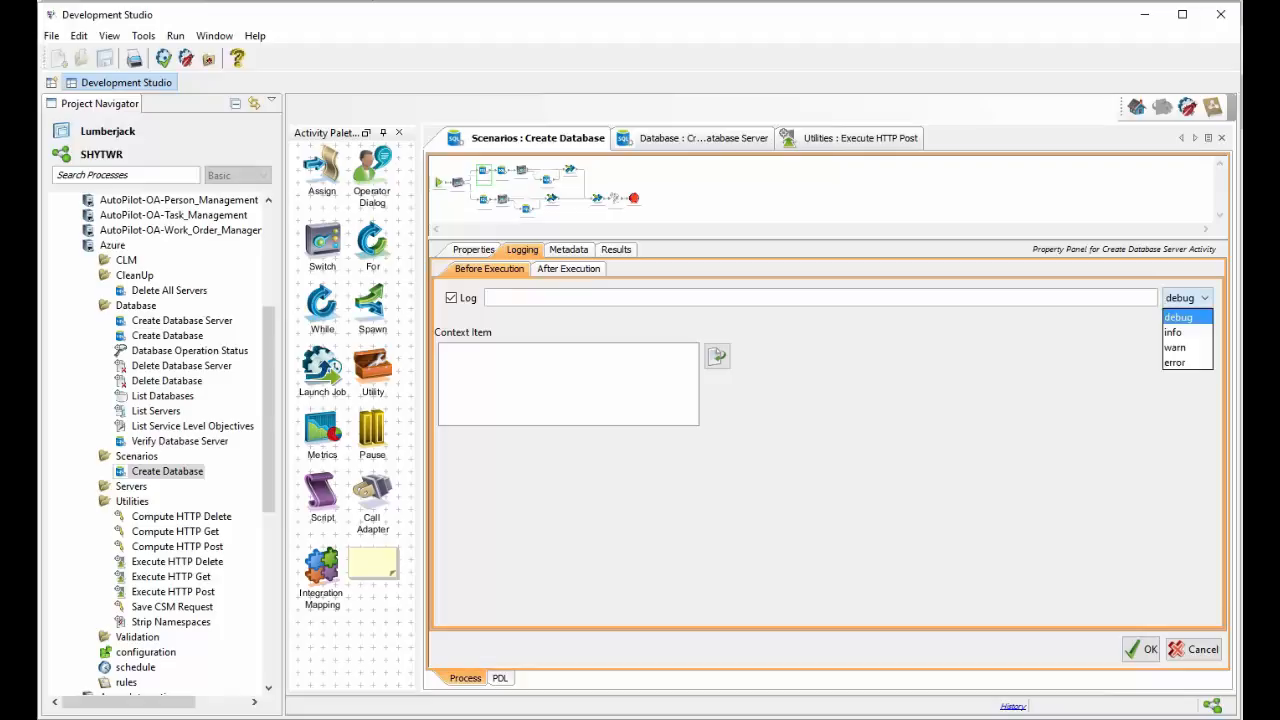
{"action": "key", "text": "Down"}
{"action": "key", "text": "Down"}
{"action": "key", "text": "Up"}
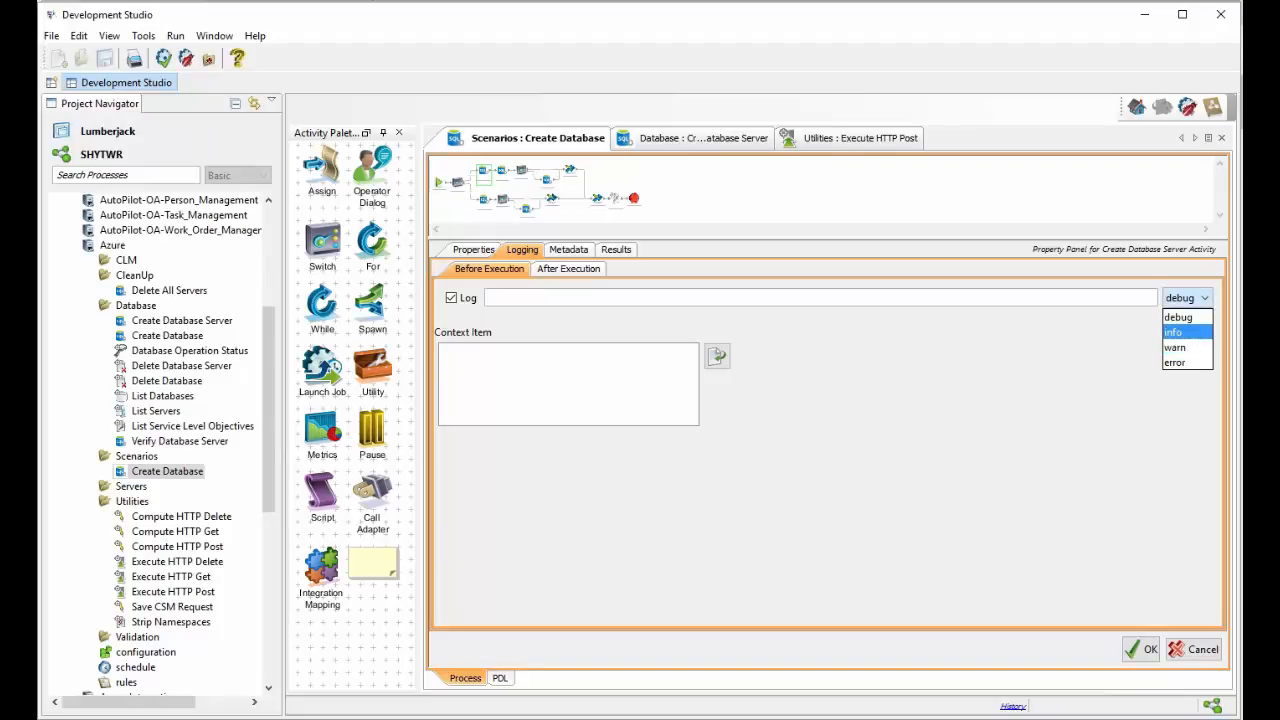
{"action": "key", "text": "Down"}
{"action": "key", "text": "Down"}
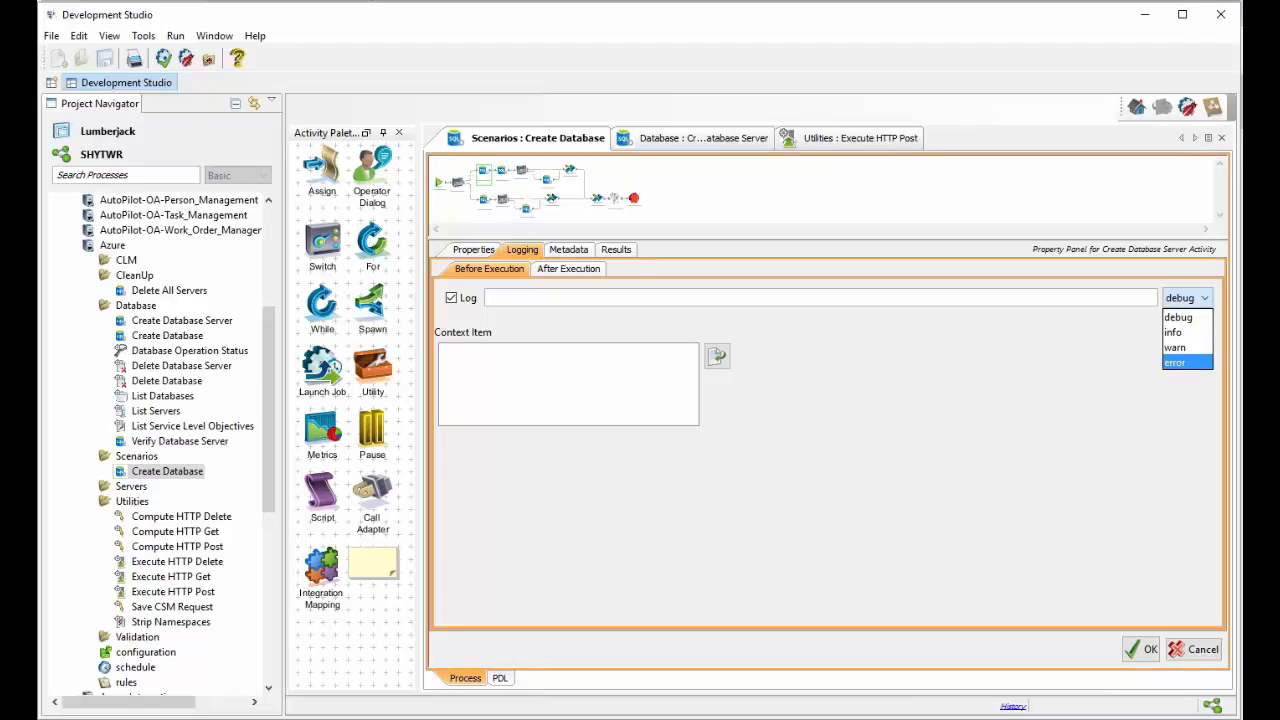
{"action": "key", "text": "Return"}
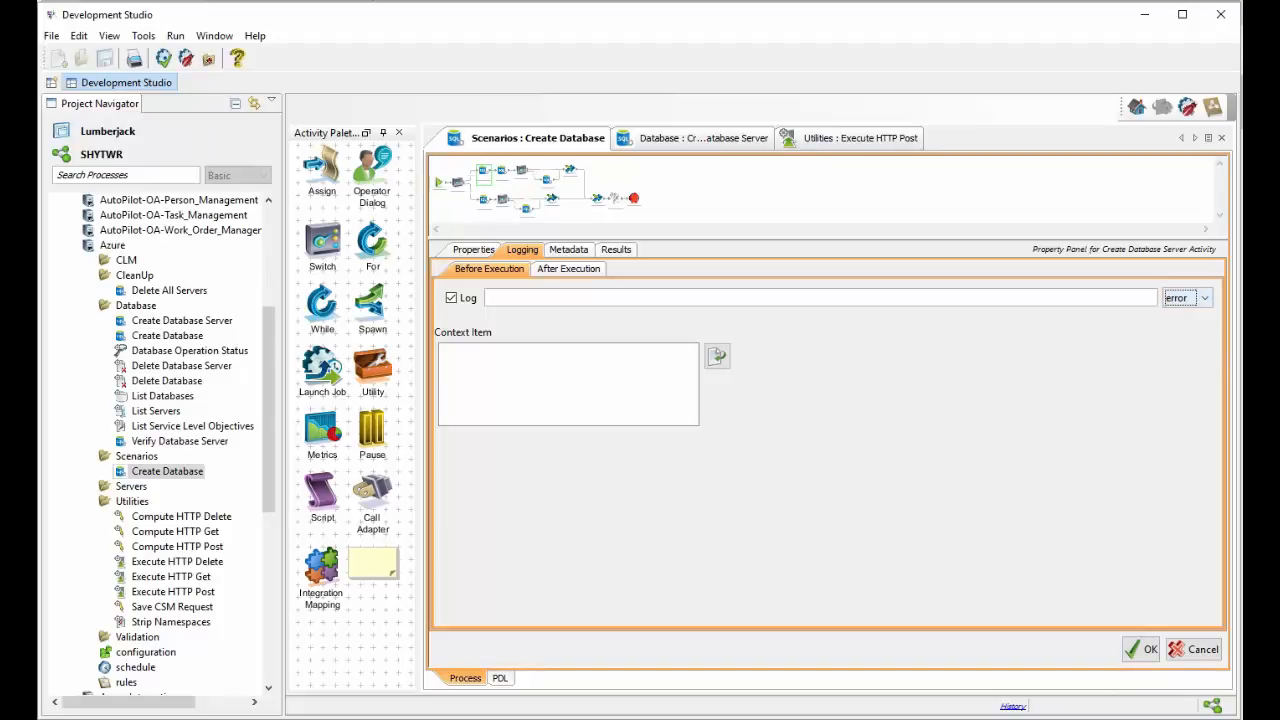
Set the before-execution log level back to debug
{"action": "key", "text": "alt+Down"}
{"action": "key", "text": "Down"}
{"action": "key", "text": "Down"}
{"action": "key", "text": "Down"}
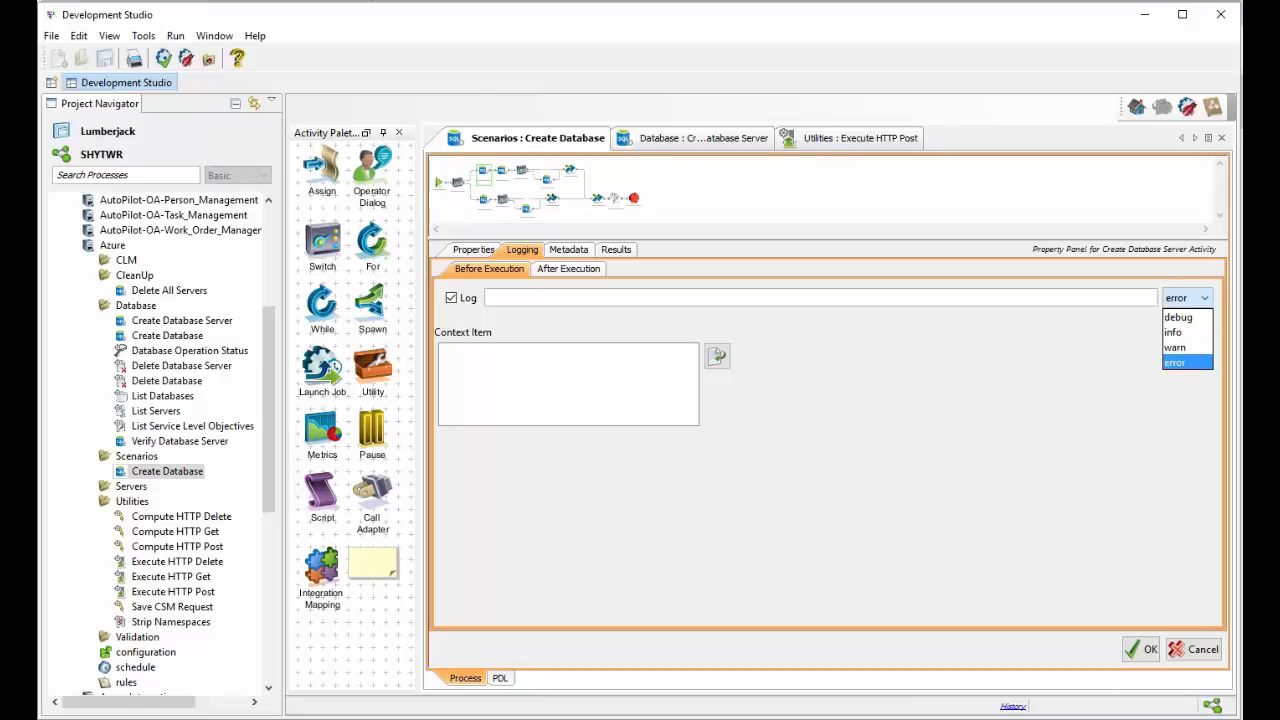
{"action": "key", "text": "Up"}
{"action": "key", "text": "Up"}
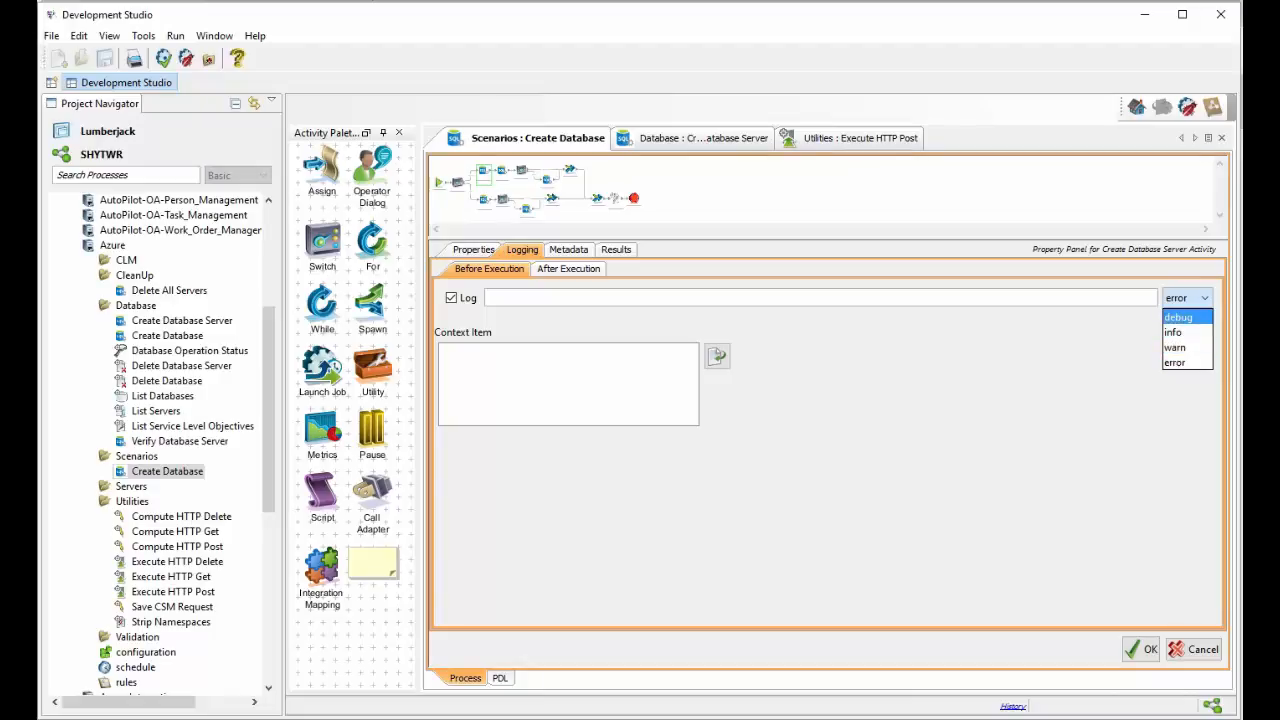
{"action": "key", "text": "Return"}
Enter "====== Azure - Start =====" as the before-execution log message and copy the whole text
{"action": "left_click", "coordinate": [488, 297]}
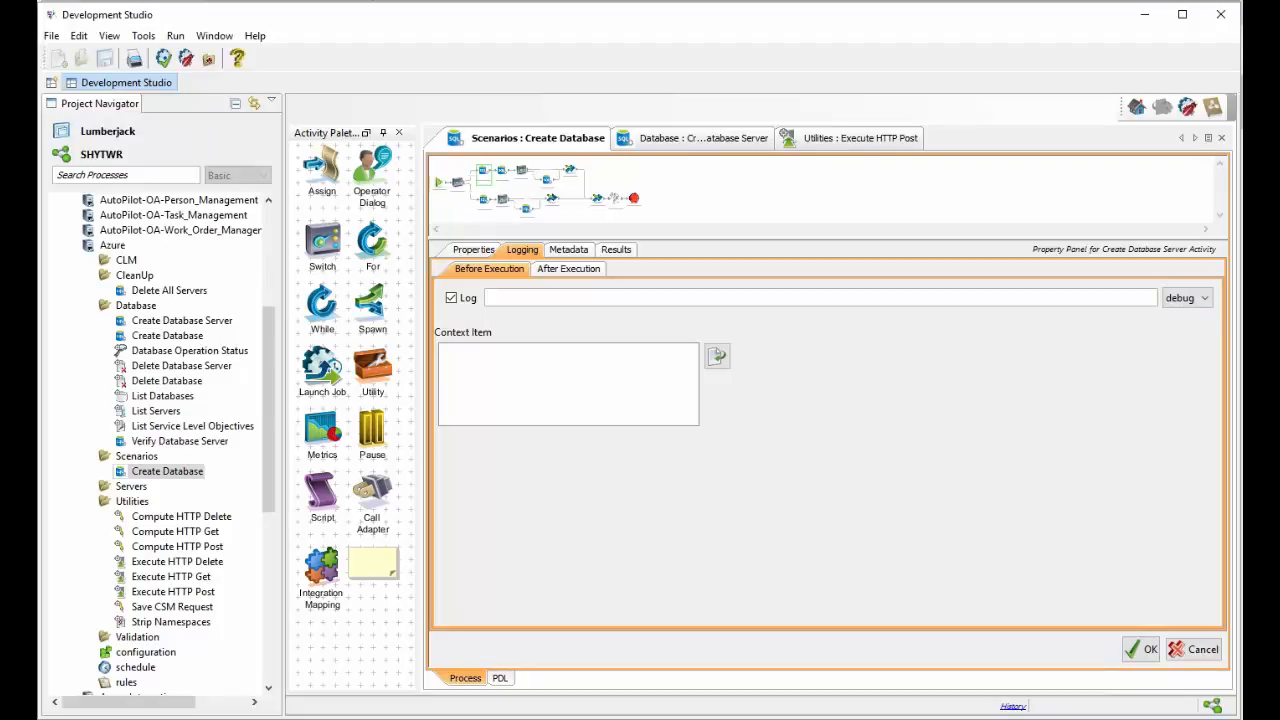
{"action": "type", "text": "====== Azure - Start ====="}
{"action": "key", "text": "ctrl+a"}
{"action": "key", "text": "ctrl+c"}
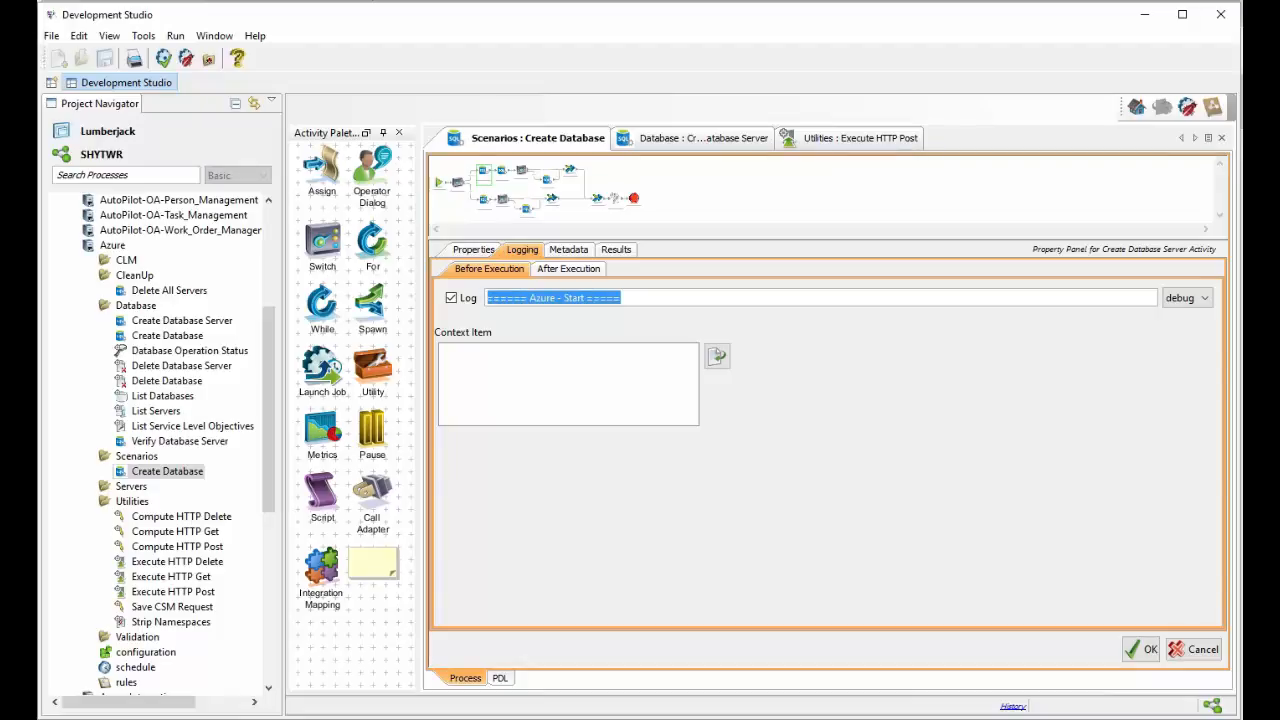
Enable after-execution logging for the activity, paste the copied message and change its word Start to End
{"action": "key", "text": "ctrl+Page_Down"}
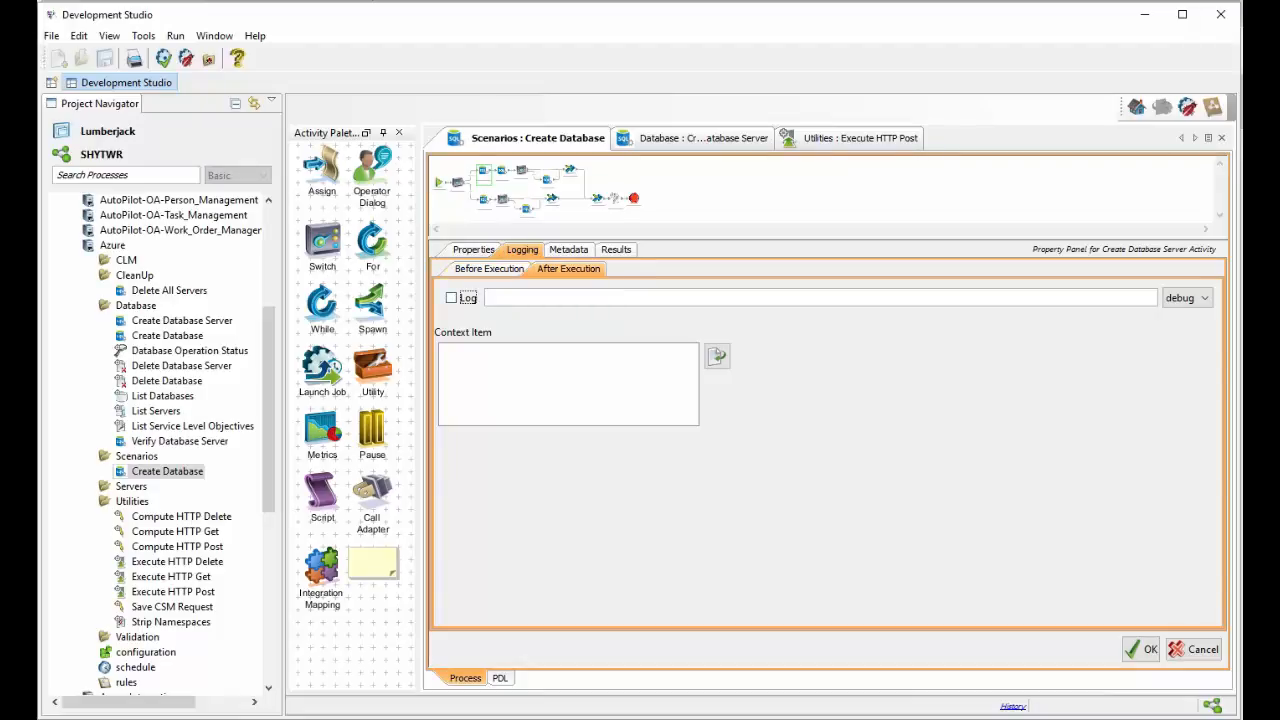
{"action": "key", "text": "space"}
{"action": "key", "text": "Tab"}
{"action": "key", "text": "ctrl+v"}
{"action": "double_click", "coordinate": [573, 298]}
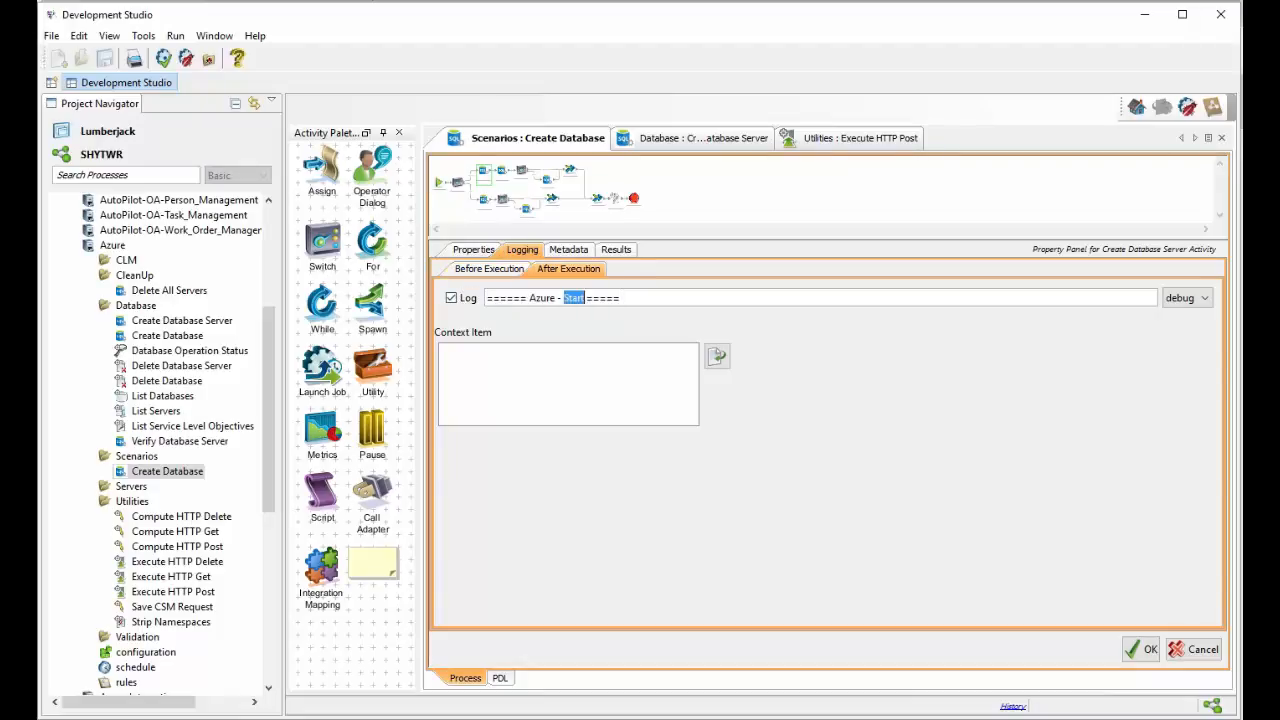
{"action": "type", "text": "End"}
Return to the before-execution logging settings and start editing the context item
{"action": "key", "text": "ctrl+Page_Up"}
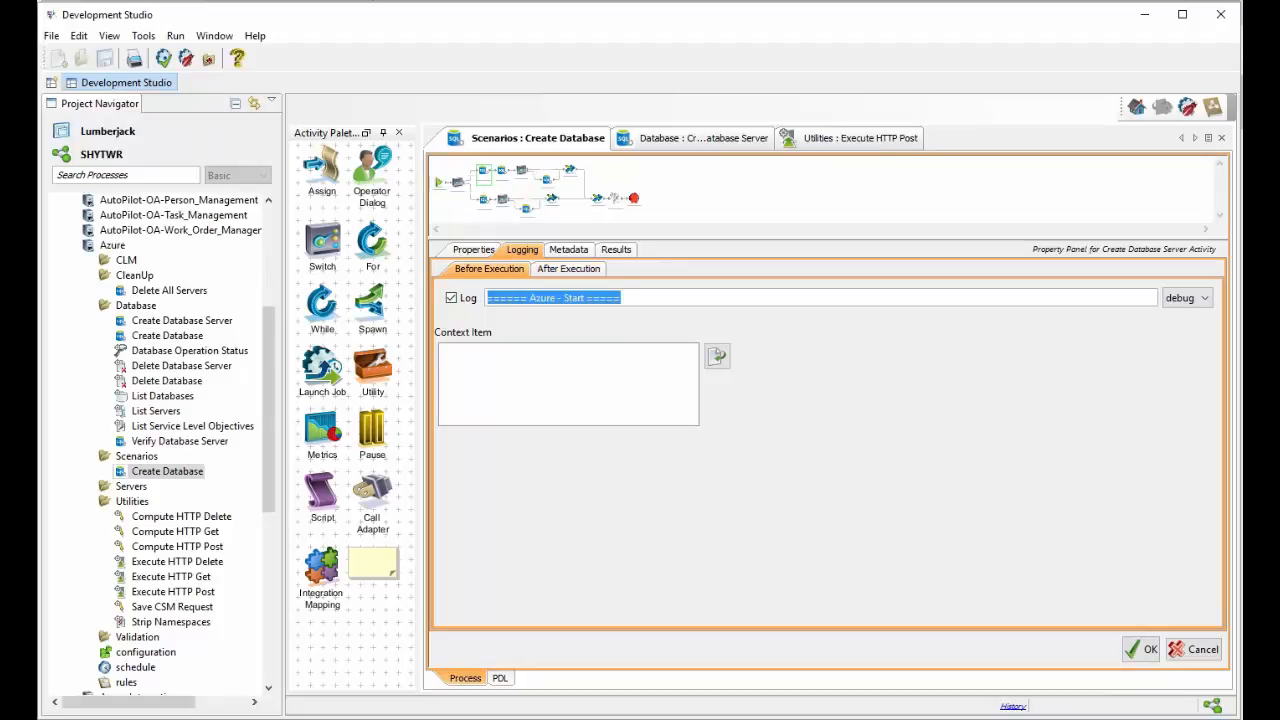
{"action": "left_click", "coordinate": [442, 352]}
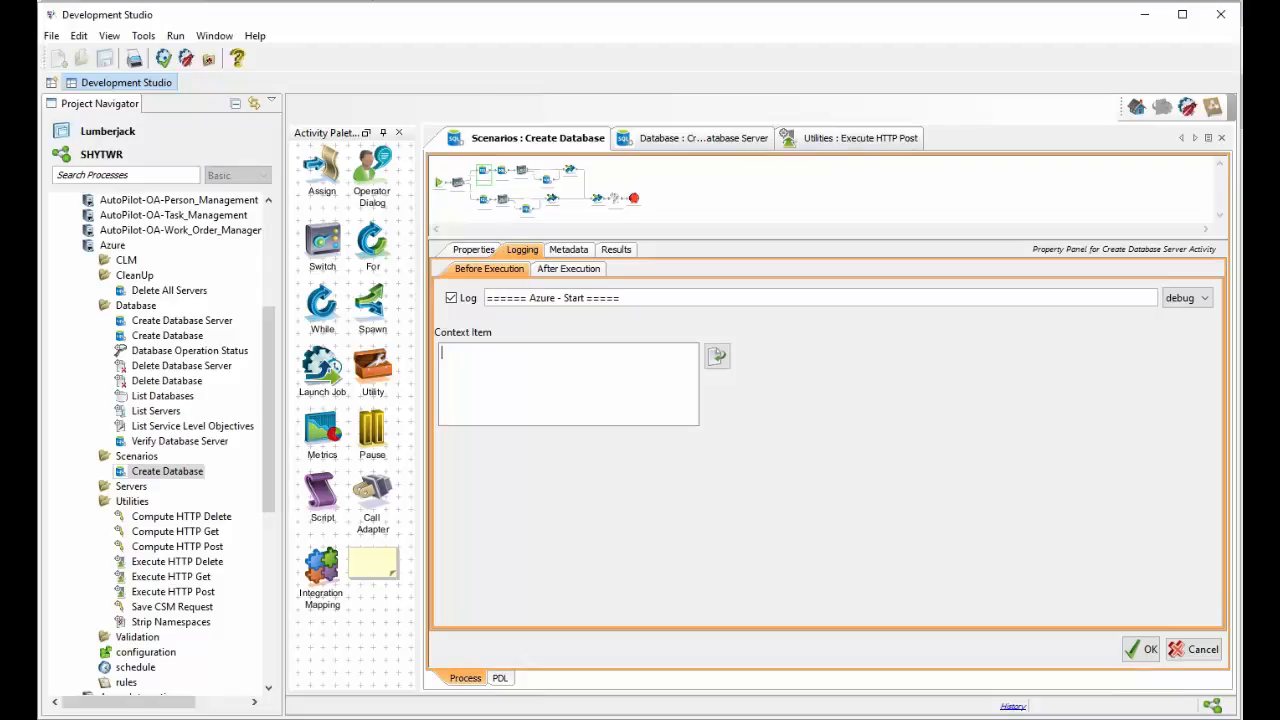